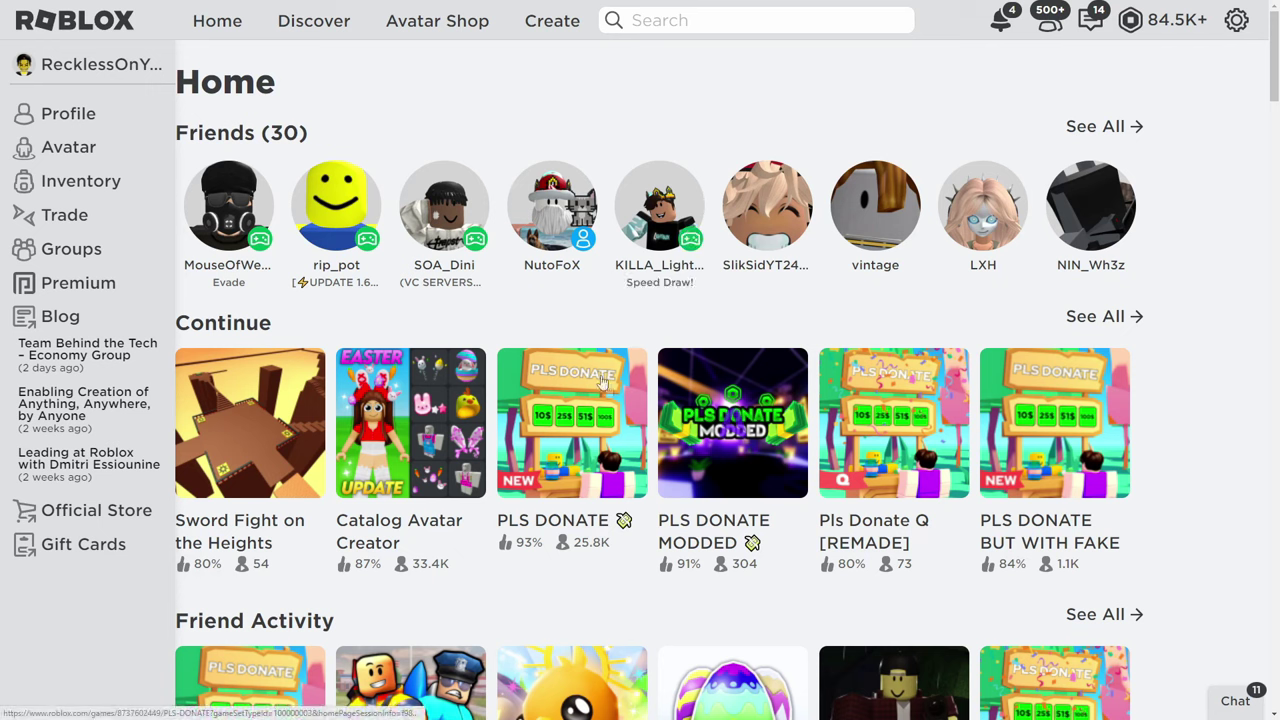
View the PLS DONATE game page and return to the home page.
left_click(636, 383)
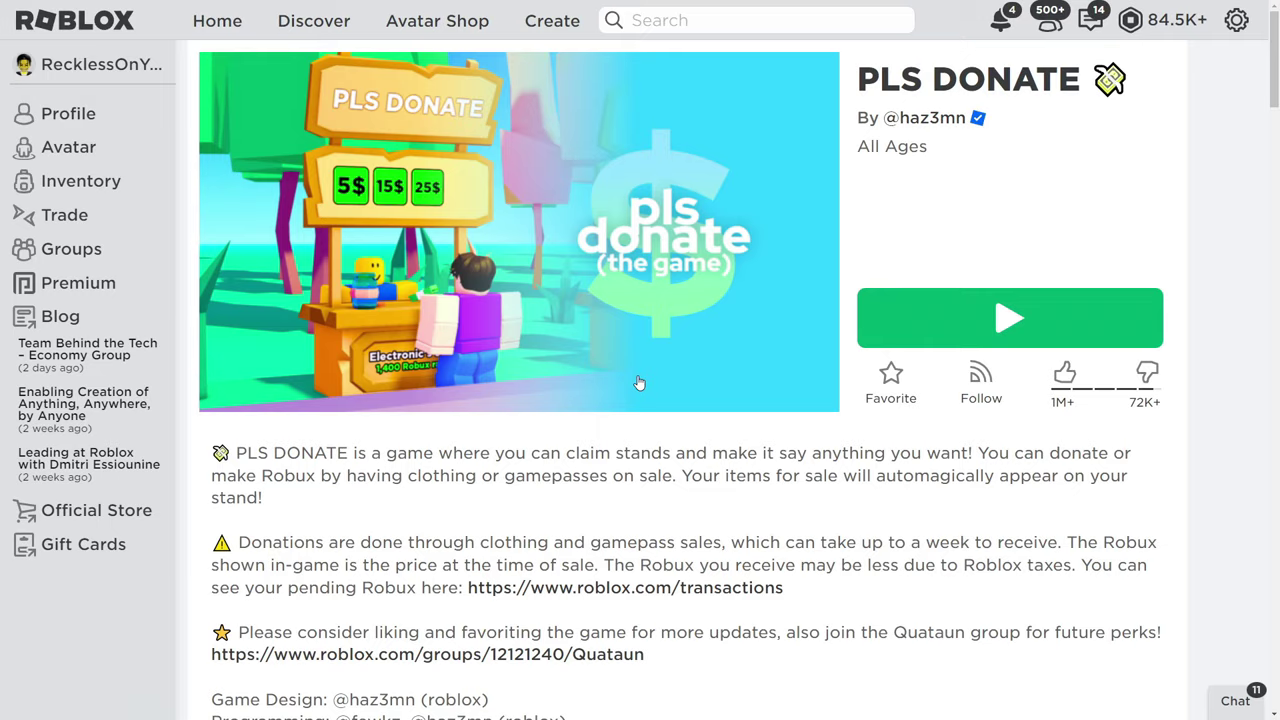
key("alt+Left")
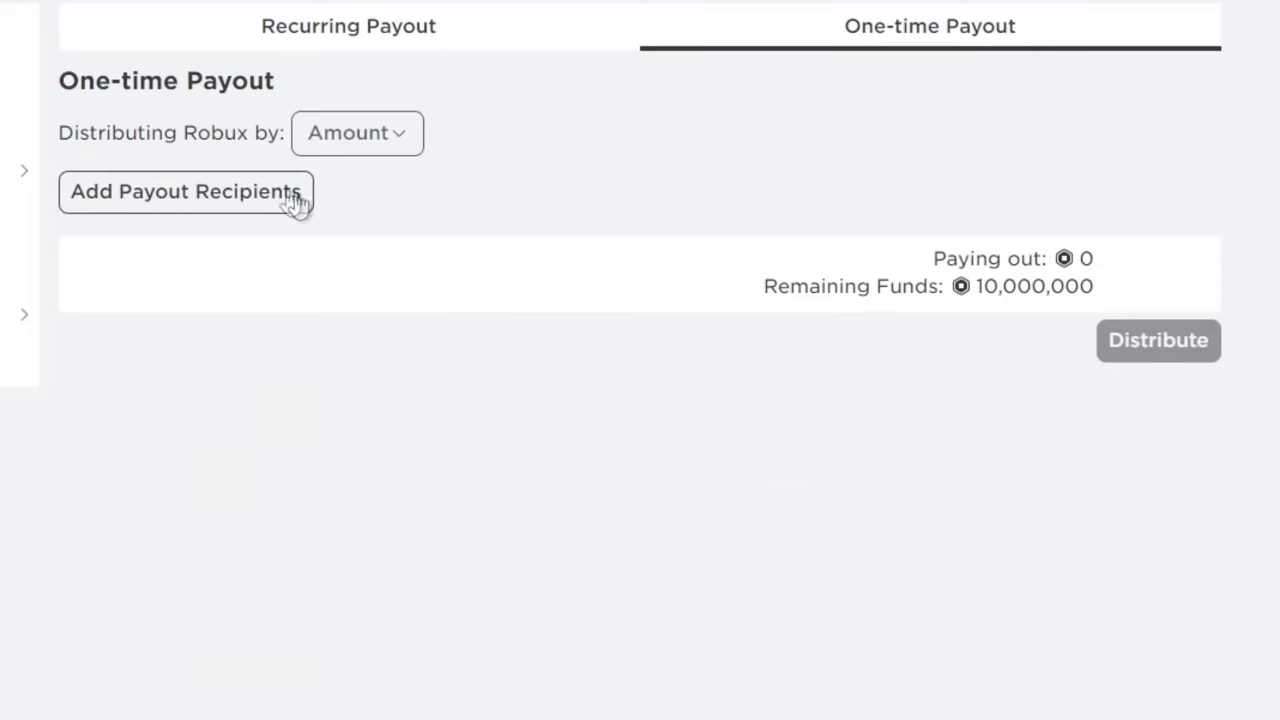
Add the first member by username as a one-time payout recipient and set the amount to 100000 Robux.
left_click(282, 195)
type("flaming_dragonku")
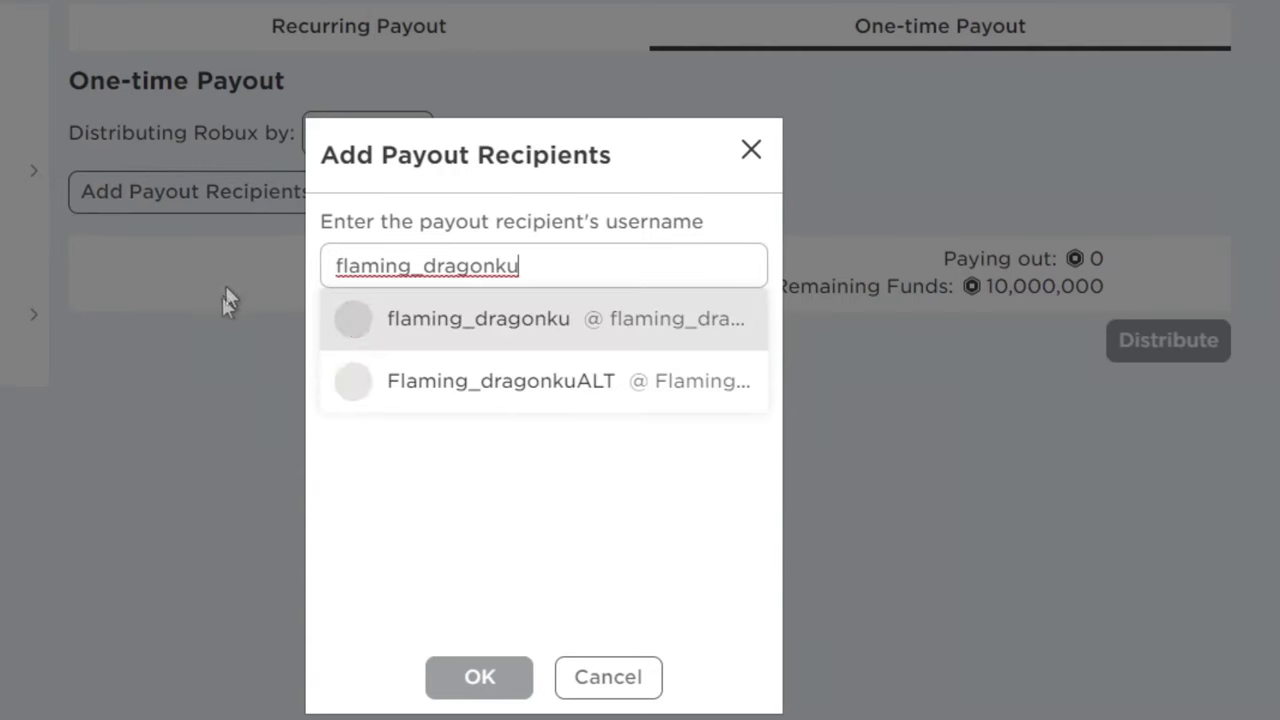
left_click(326, 336)
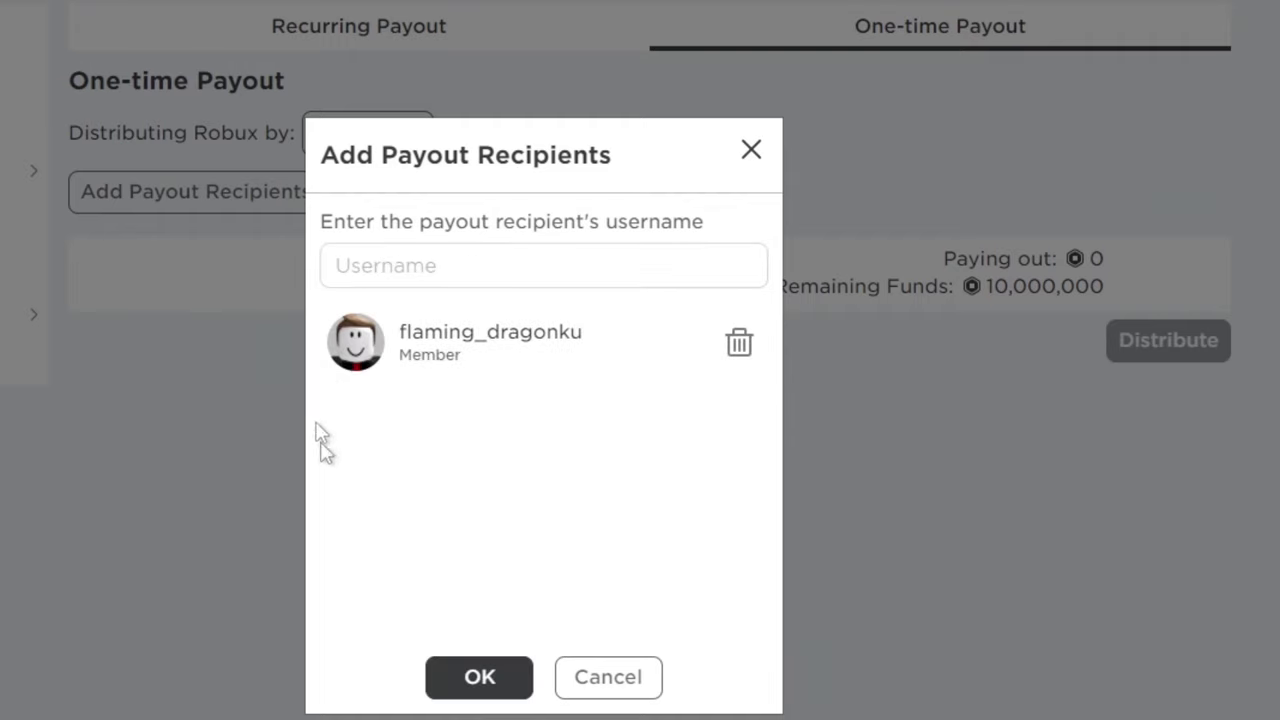
left_click(470, 676)
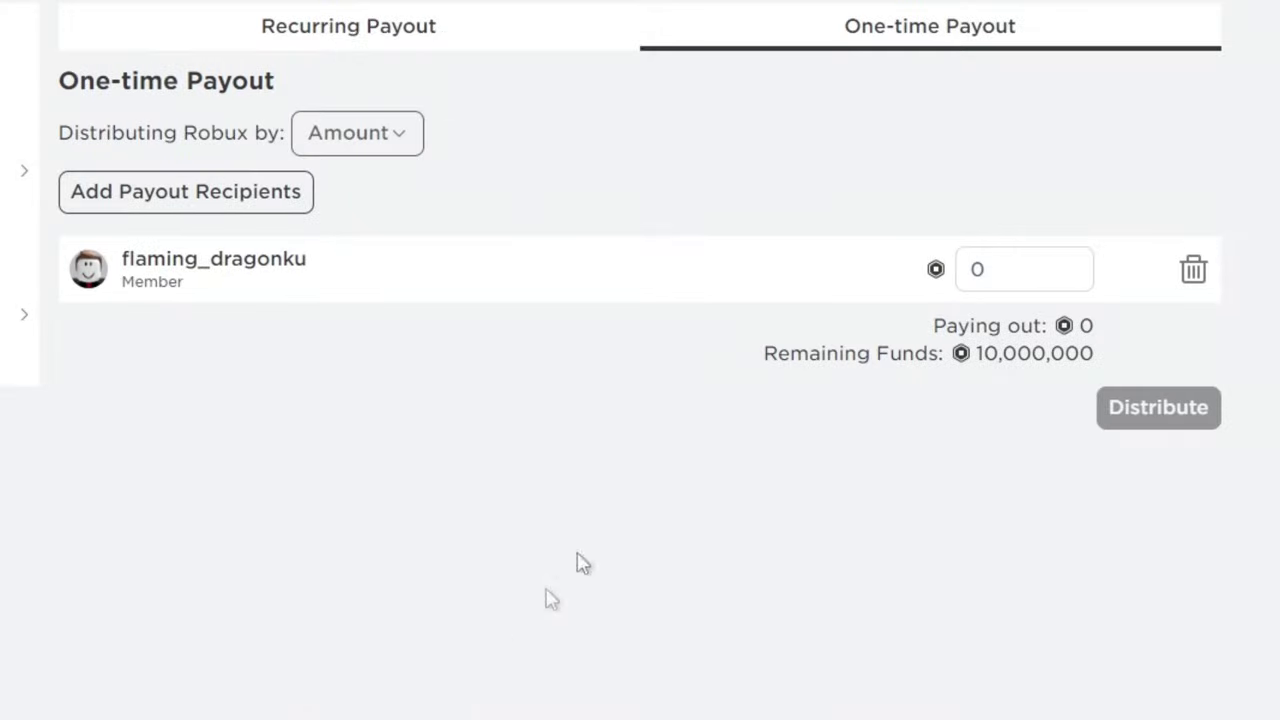
left_click(966, 254)
type("100000")
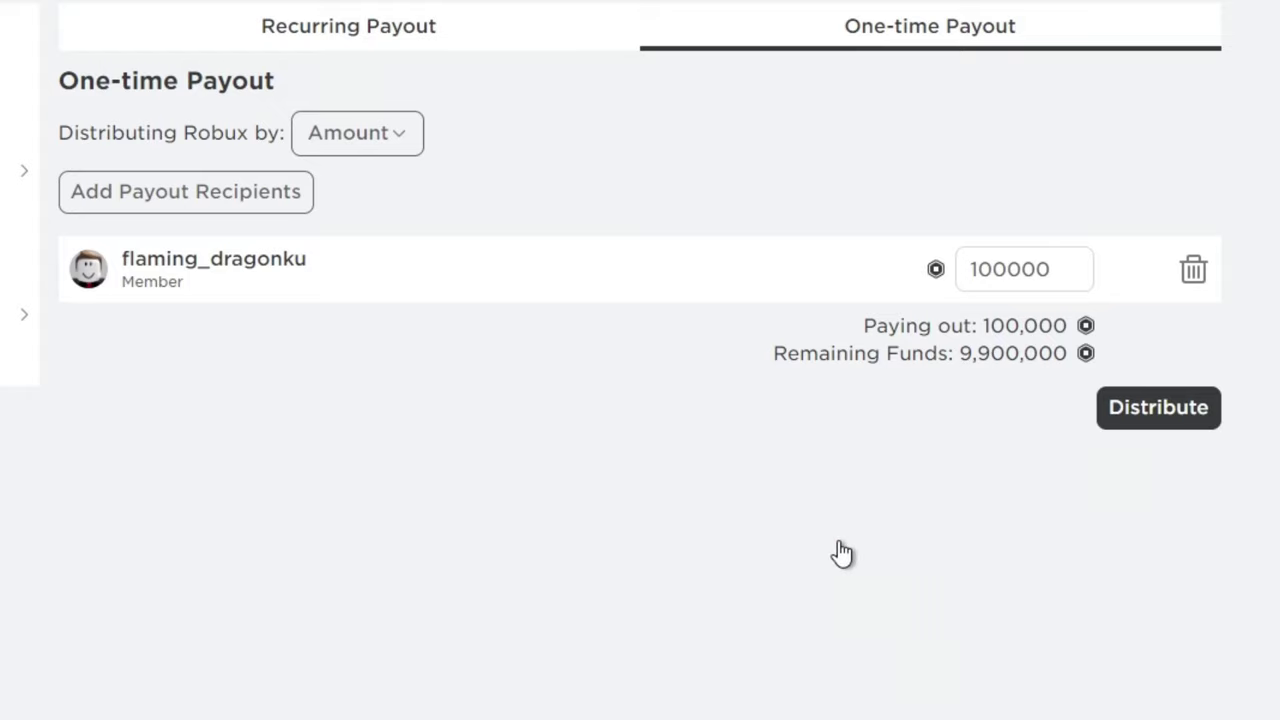
Add the second member by username as a one-time payout recipient and set that member's amount to 100000 Robux.
left_click(210, 195)
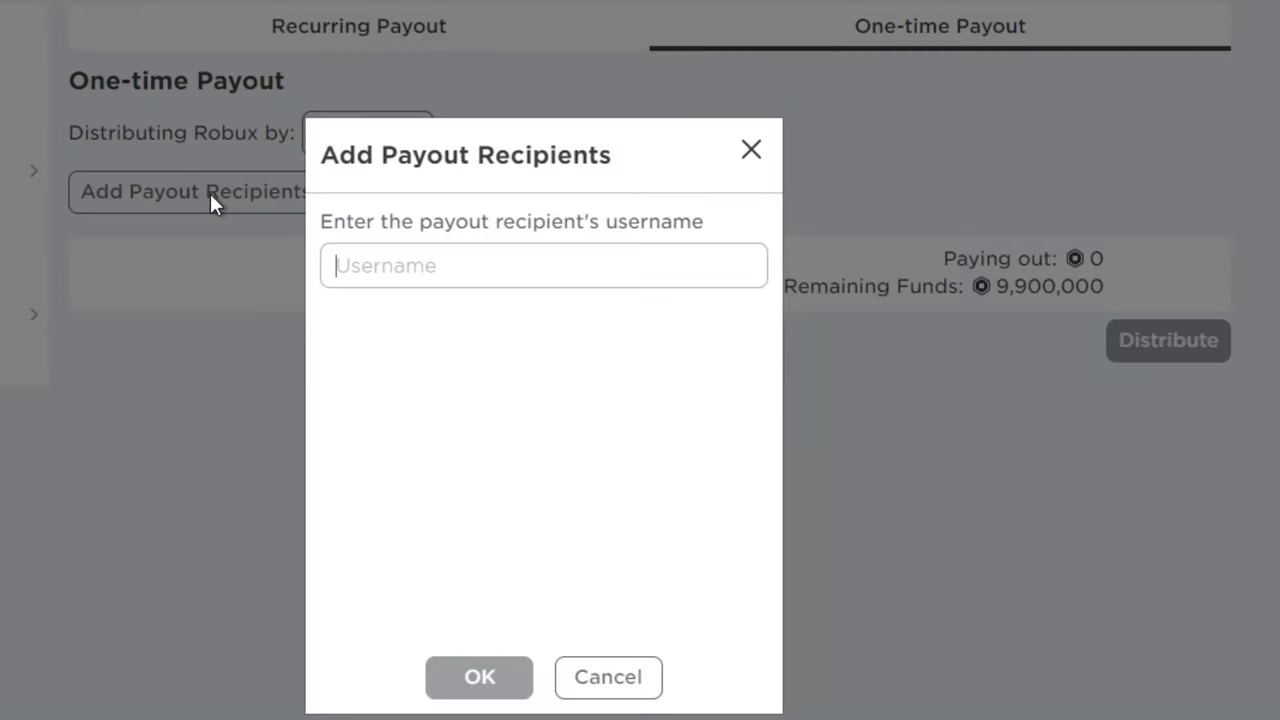
type("SeebekortYT")
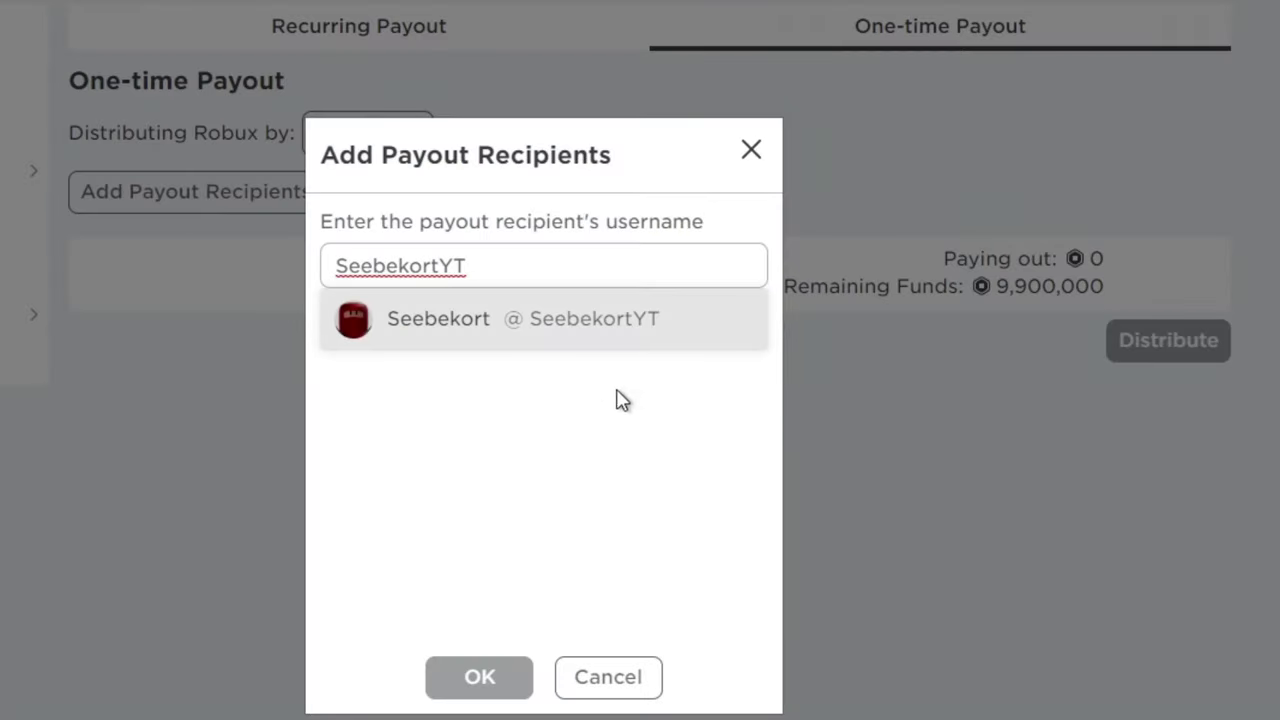
left_click(680, 343)
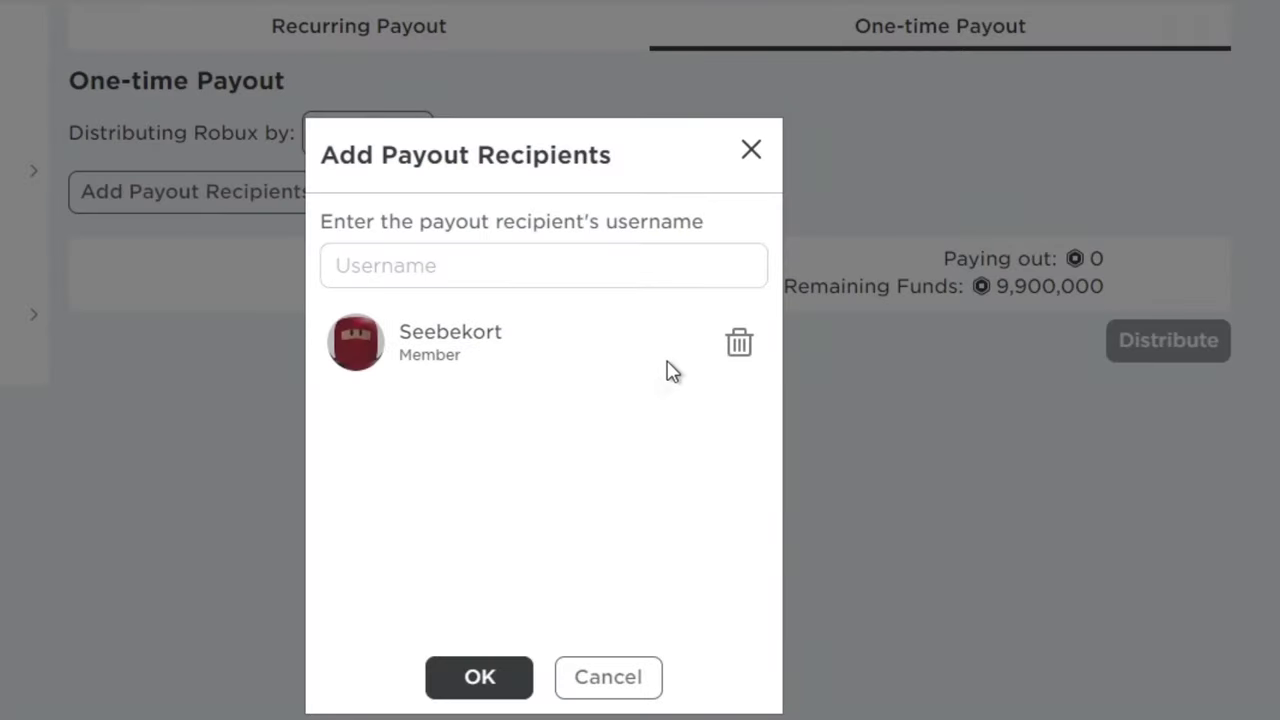
left_click(480, 678)
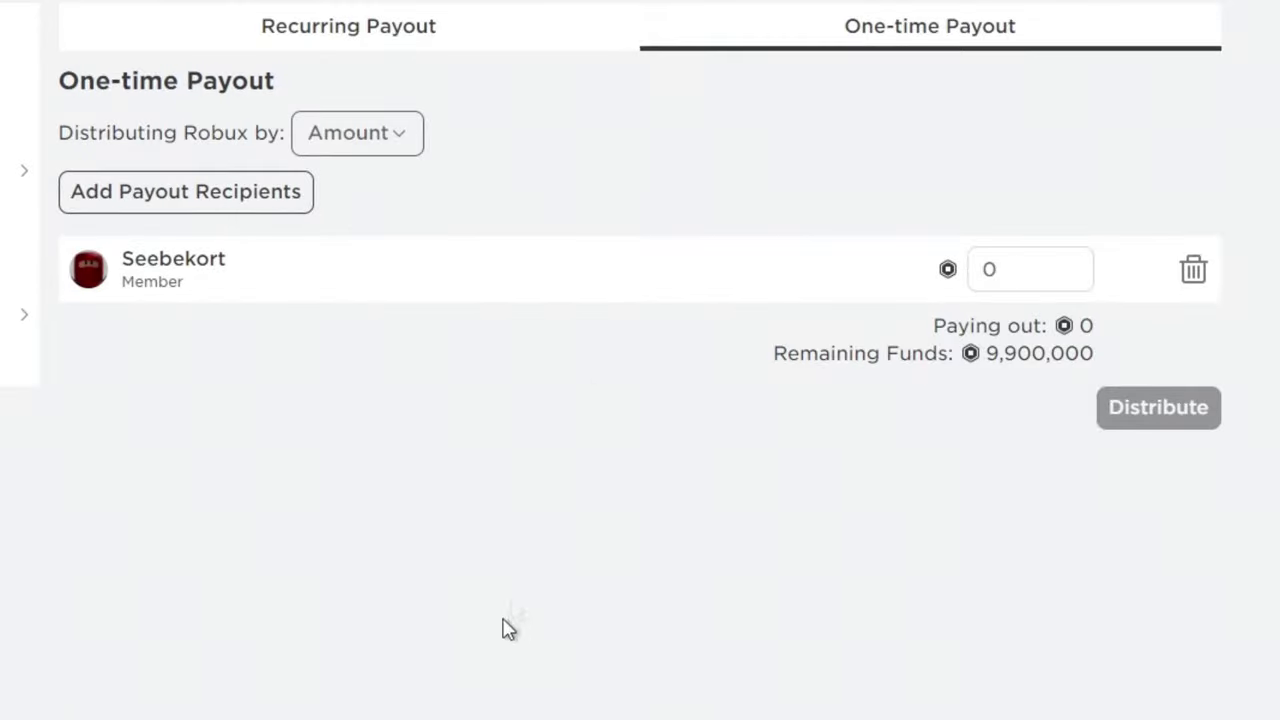
left_click(983, 257)
type("100")
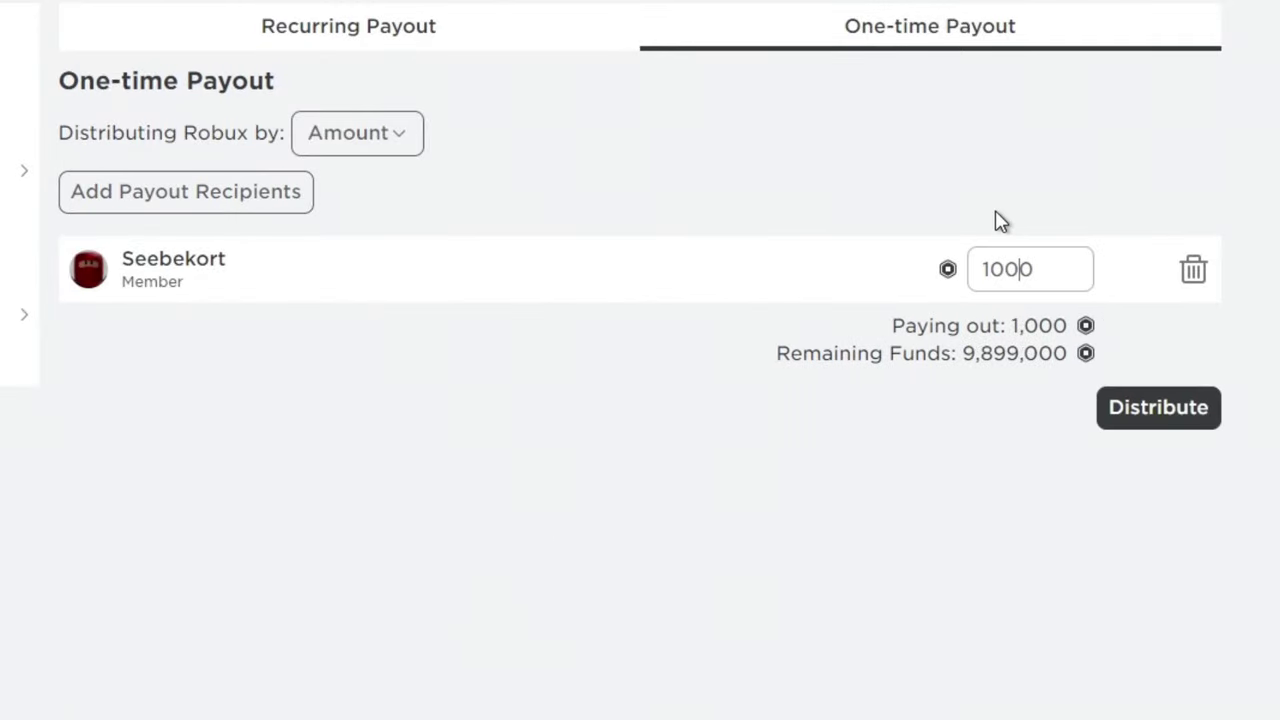
type("00")
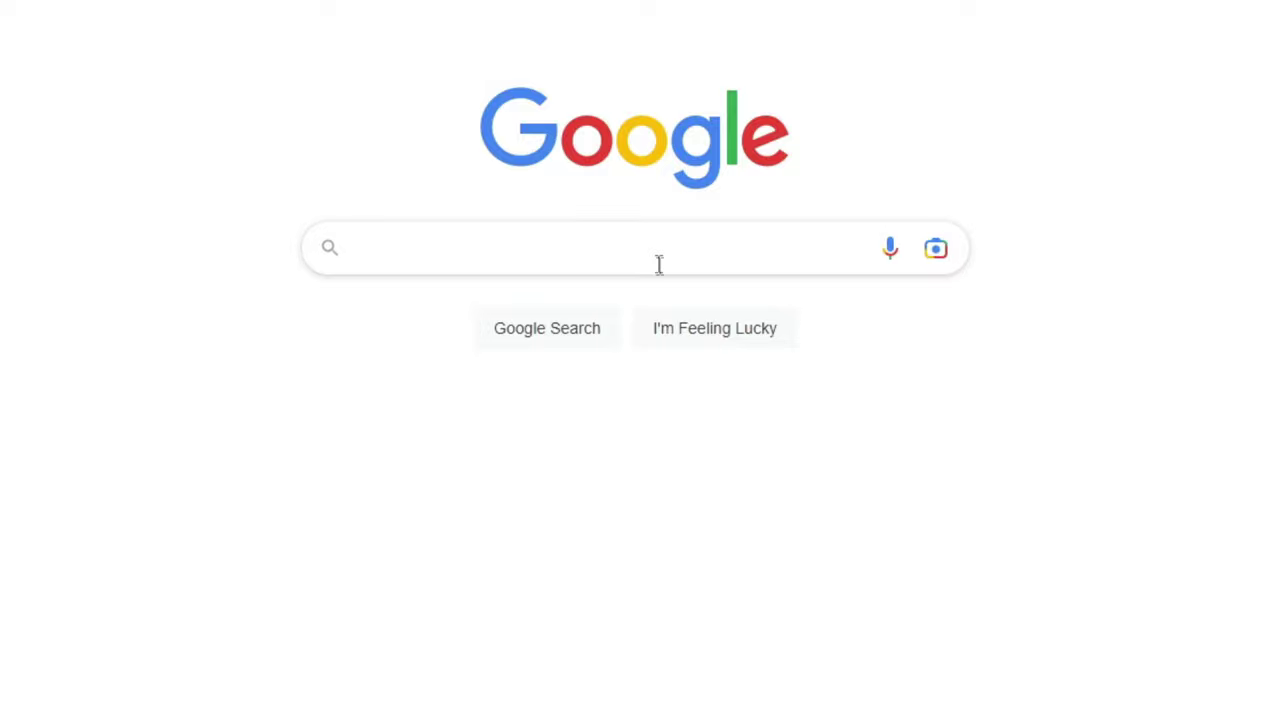
Search Google for "autoclicker" and download AutoClicker from its SourceForge project page.
left_click(658, 262)
type("autoclicker")
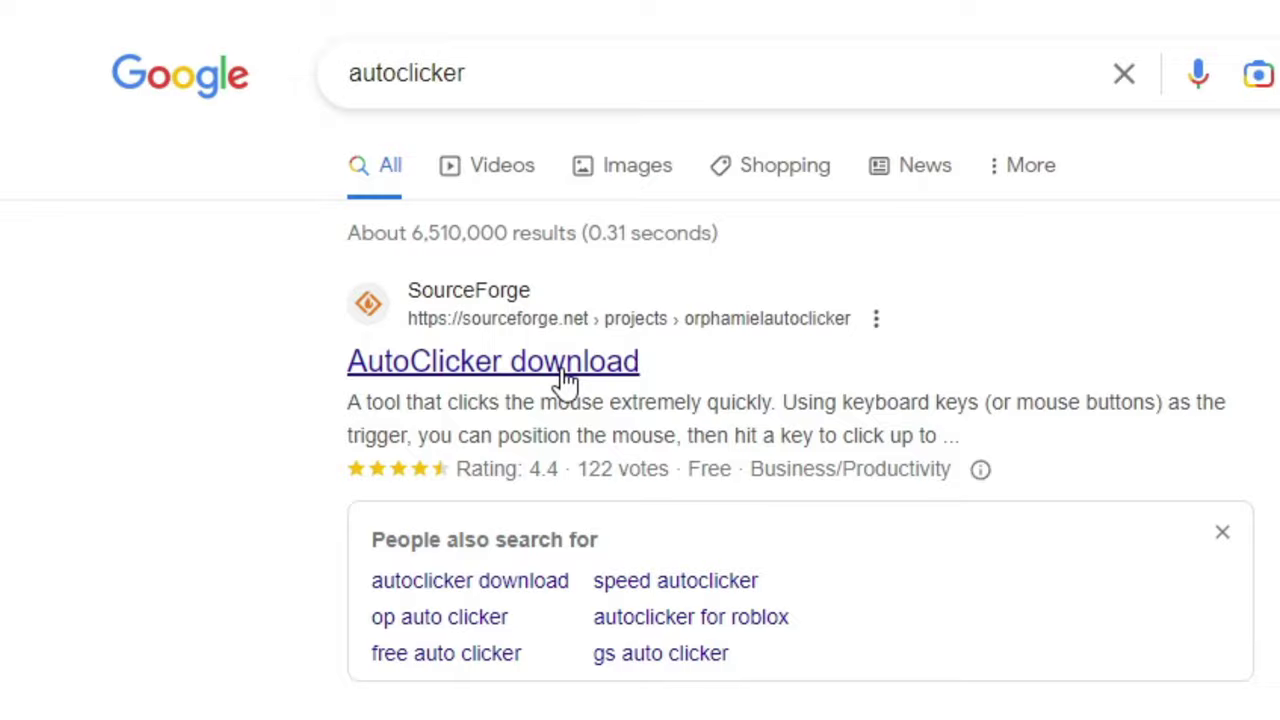
left_click(566, 378)
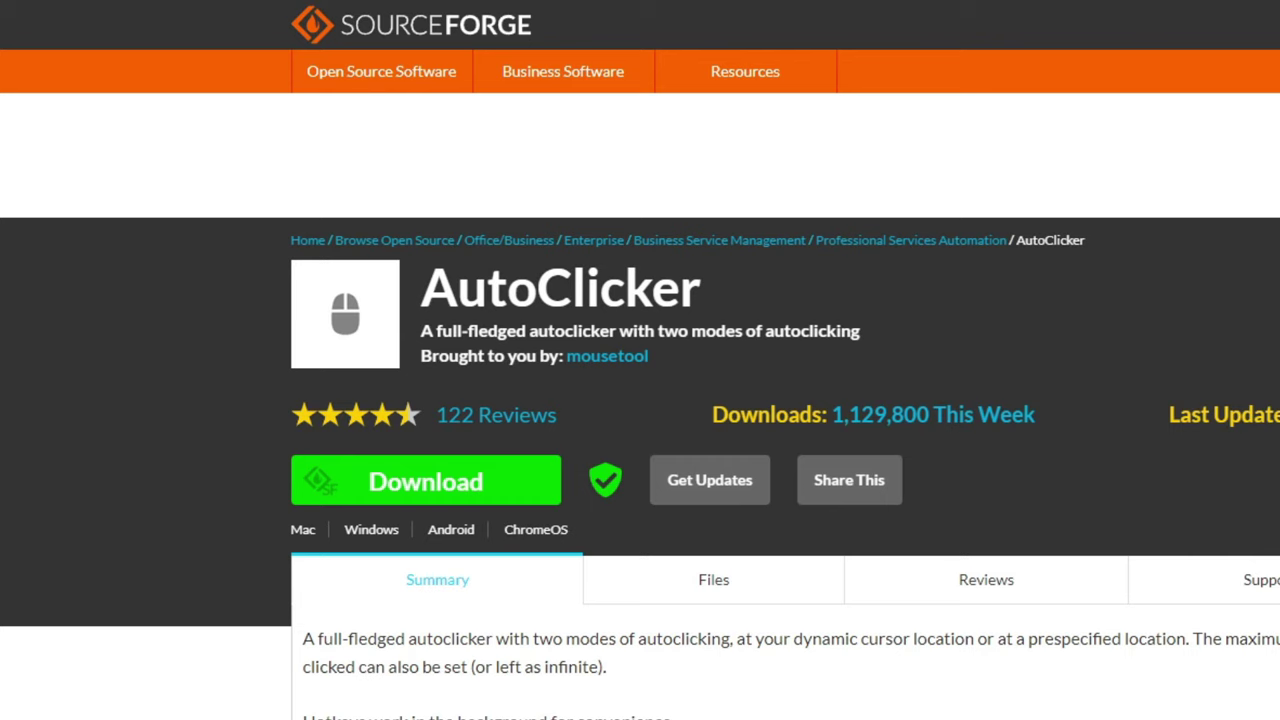
left_click(497, 485)
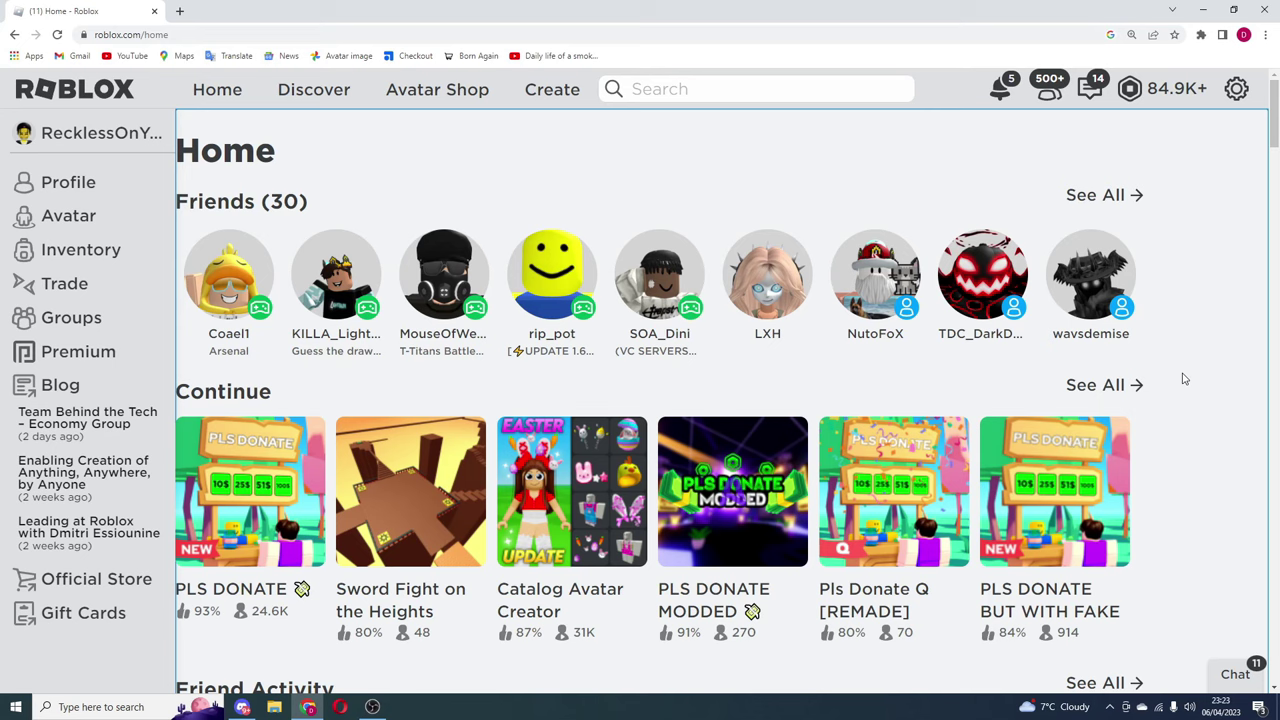
Launch the PLS DONATE game from the Roblox home page and hide the in-game chat window.
scroll(1183, 379, "down", 3)
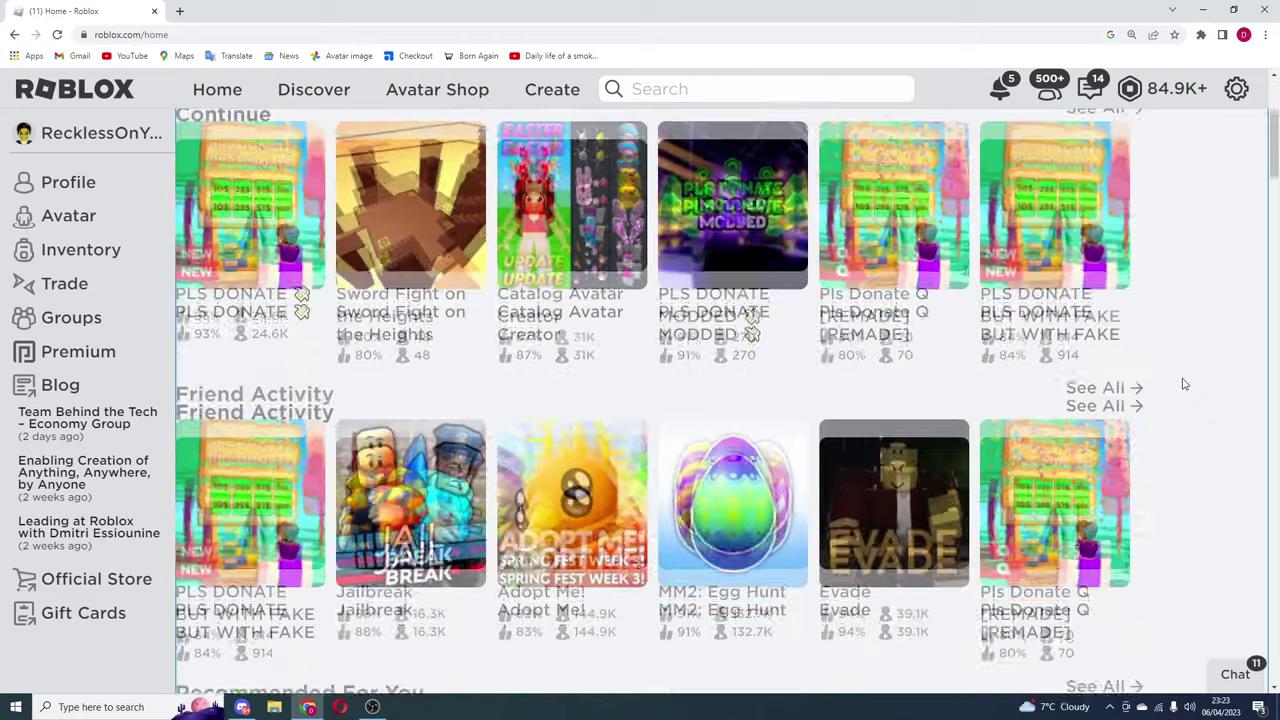
scroll(1181, 380, "up", 3)
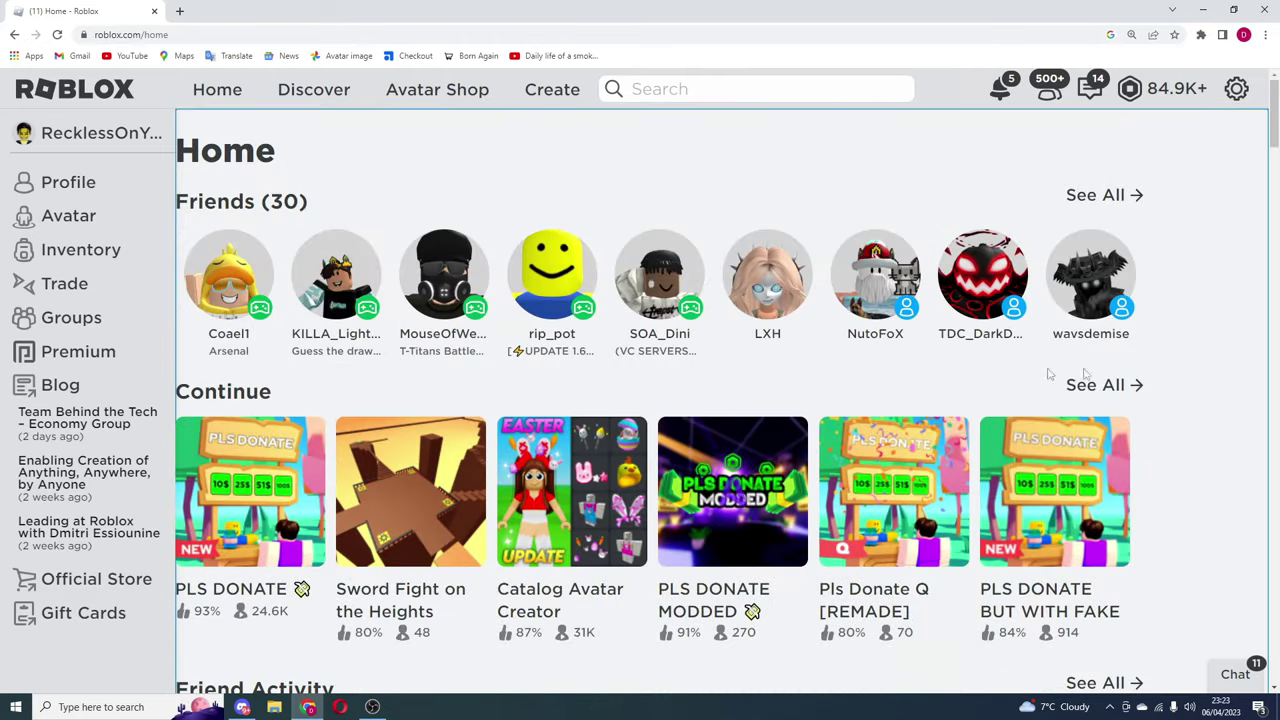
left_click(272, 490)
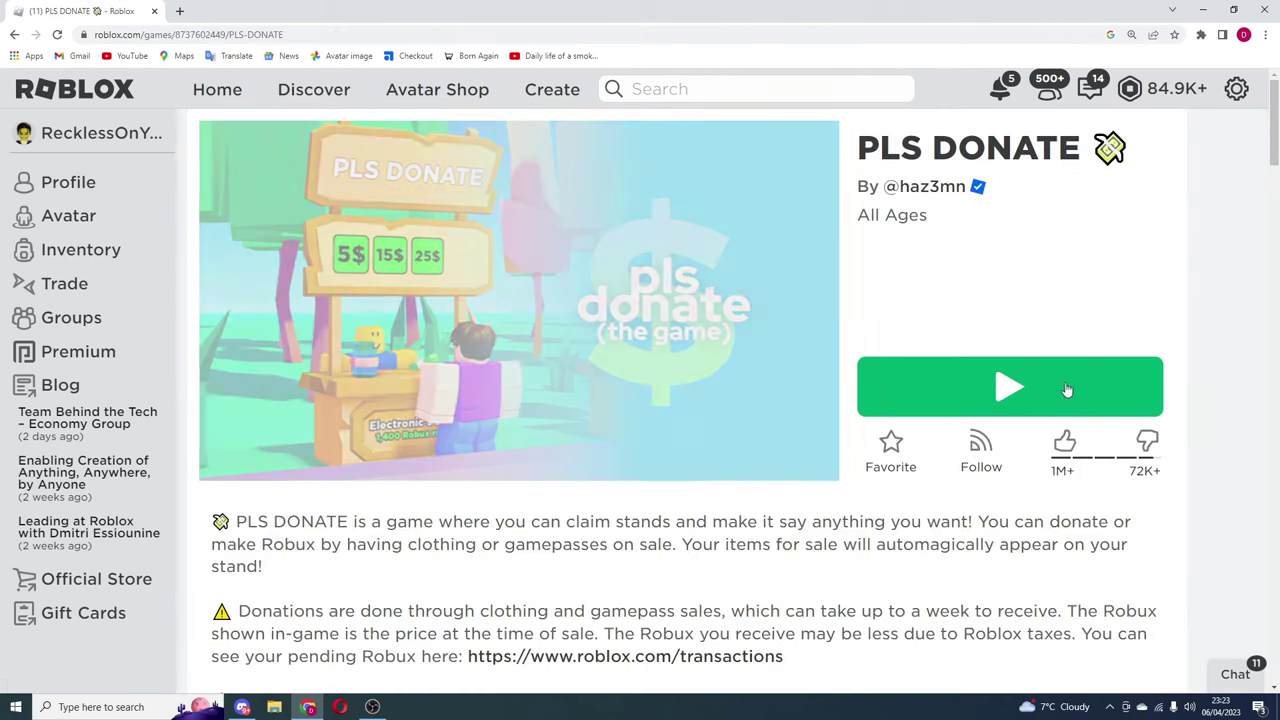
left_click(1074, 388)
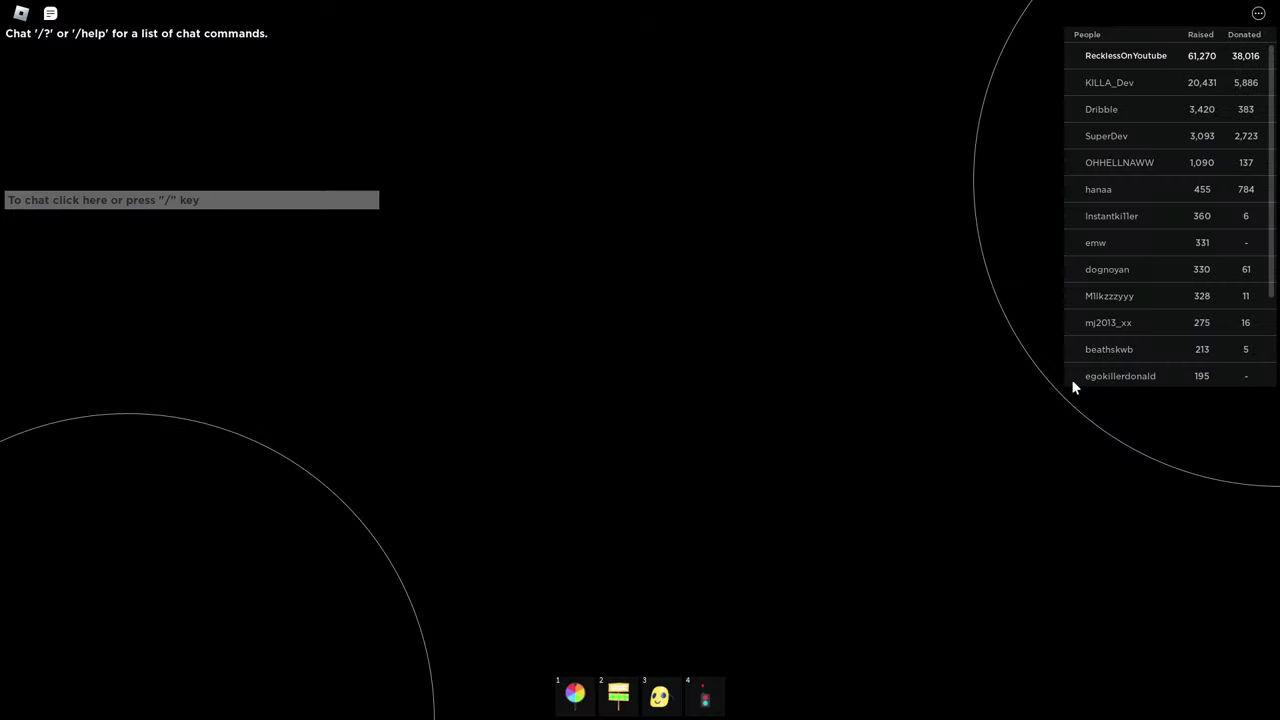
left_click(52, 14)
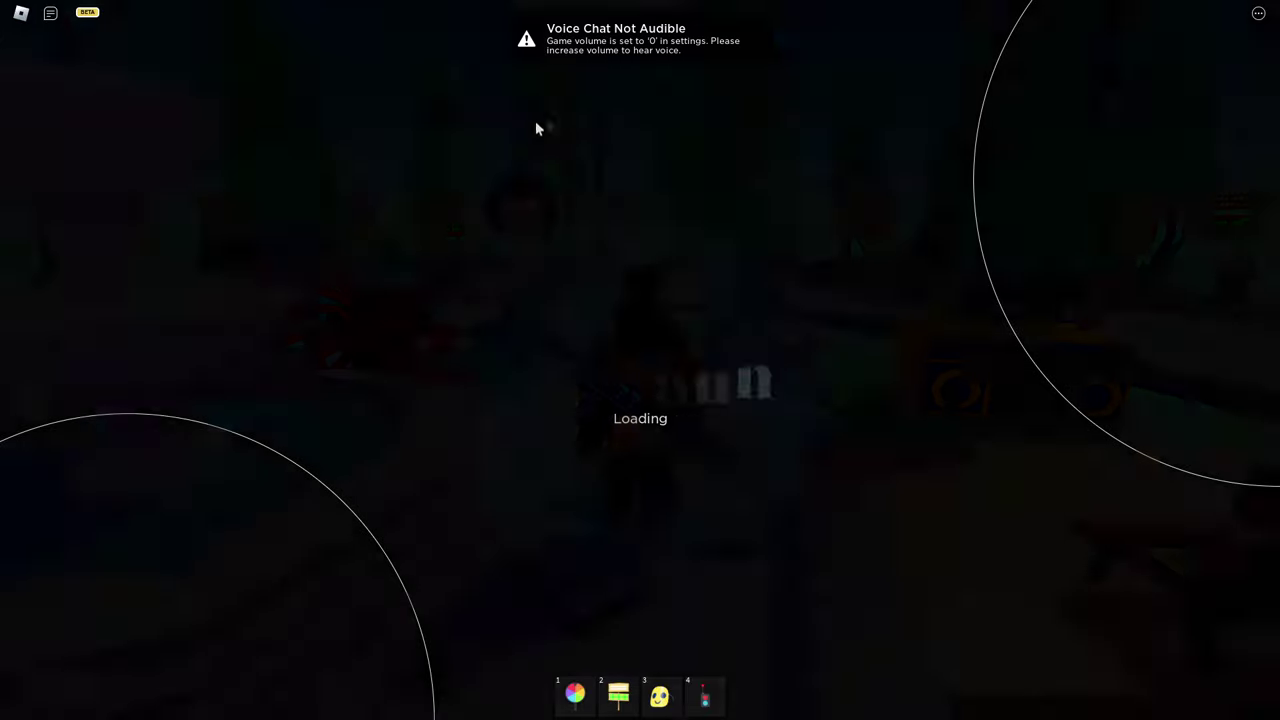
Walk the avatar to an unclaimed stand, claim it and position the avatar beside it facing the camera.
key("w")
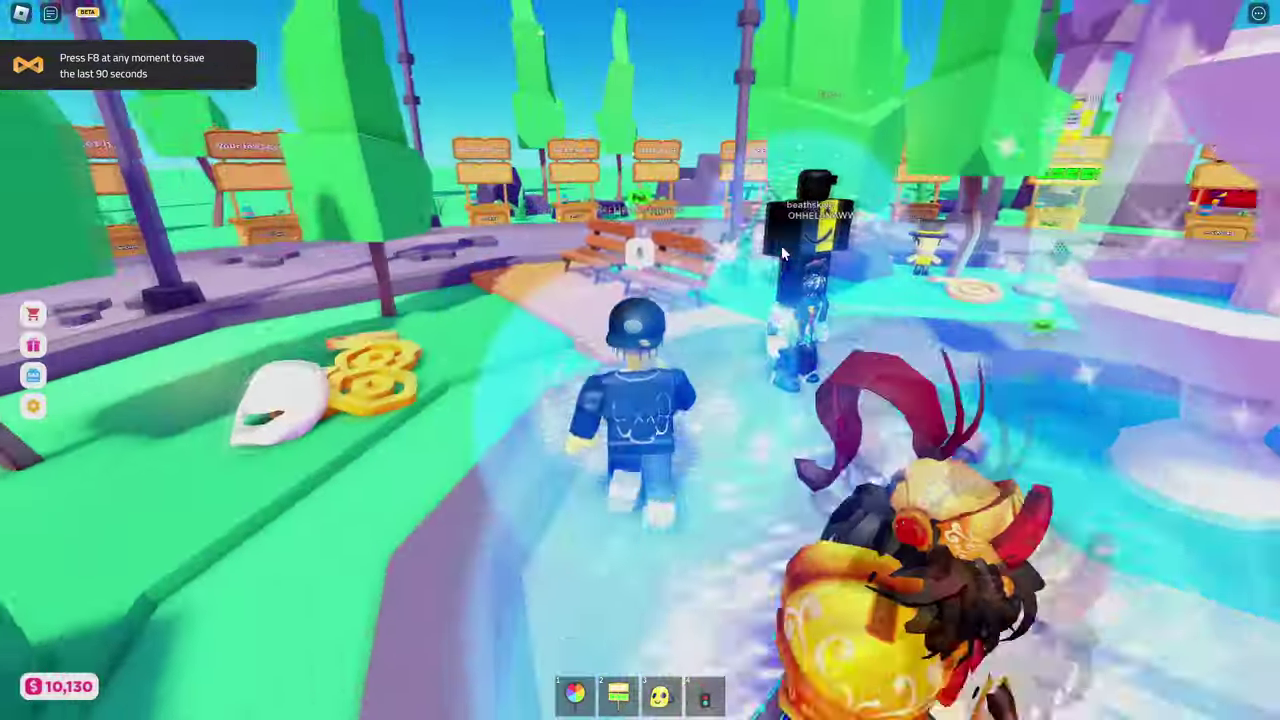
key("d")
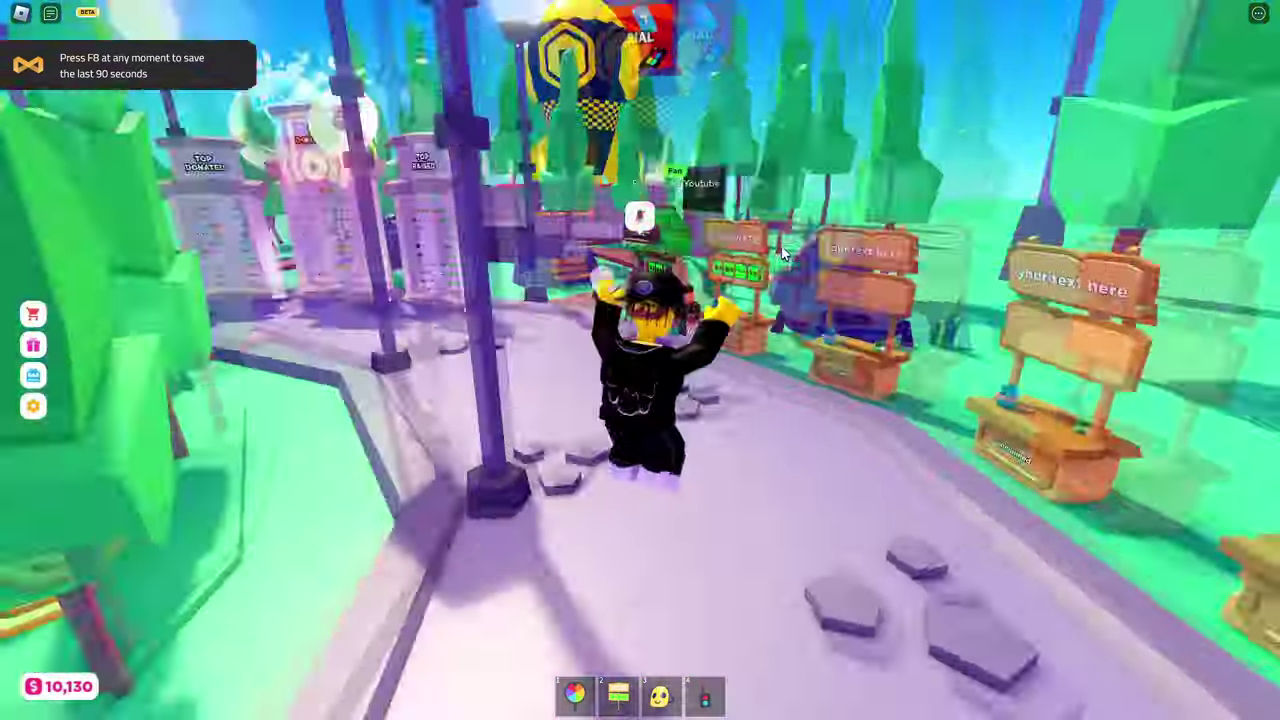
key("a")
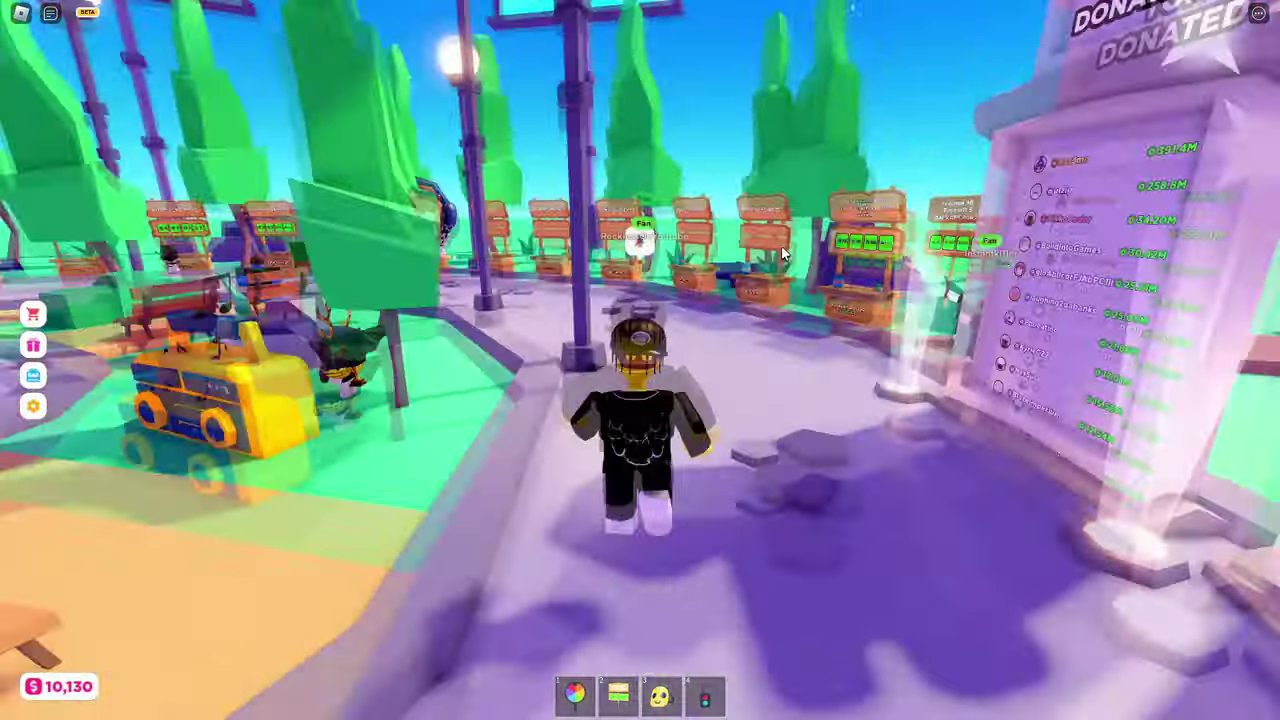
key("w")
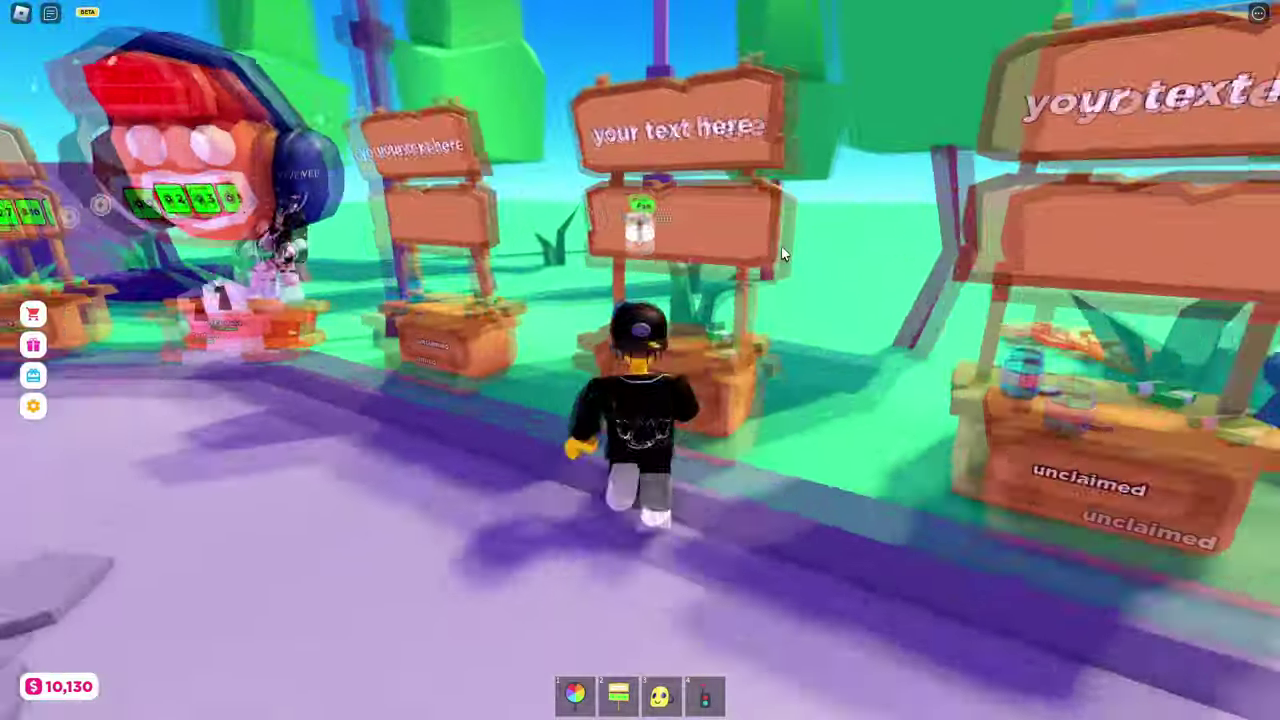
key("s")
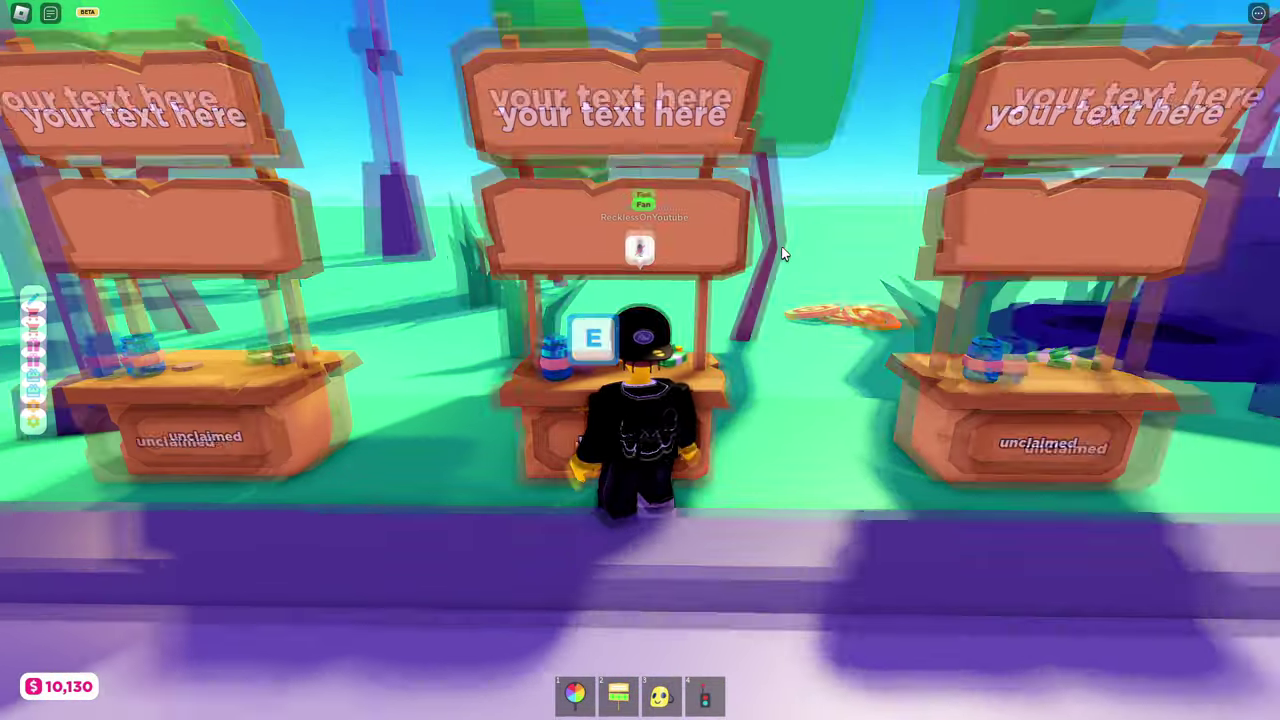
key("w")
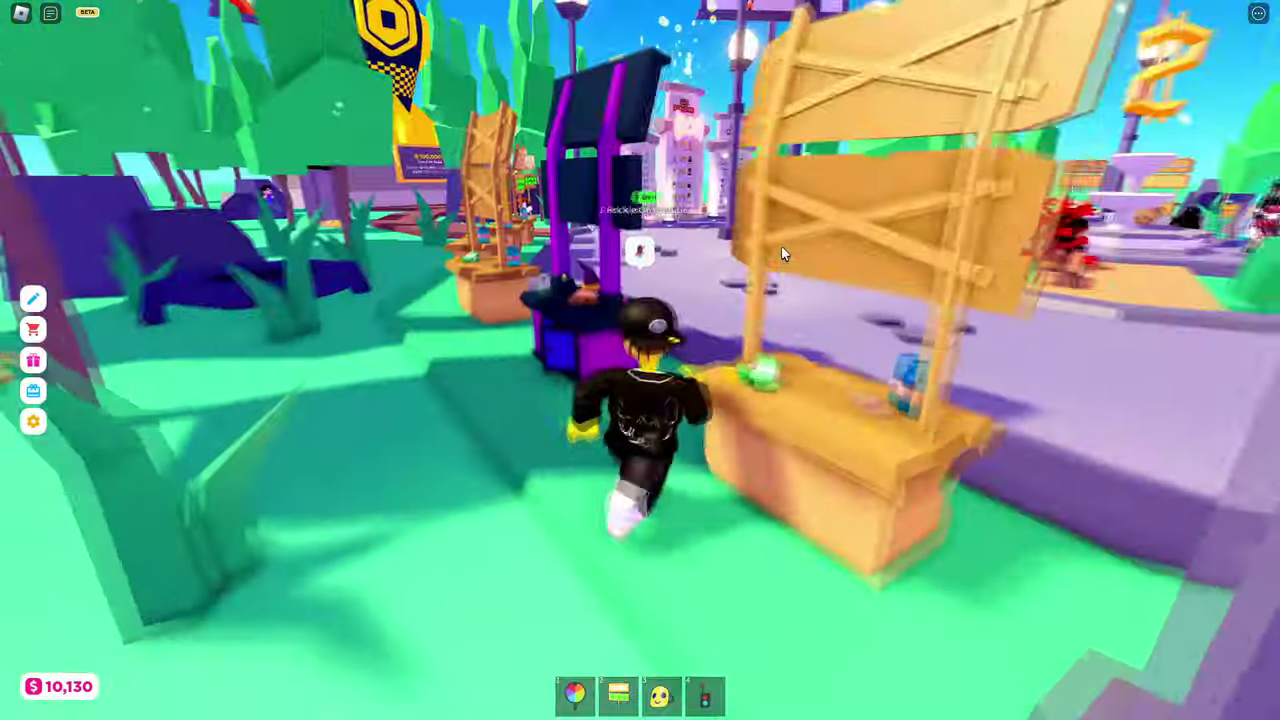
key("s")
key("Left")
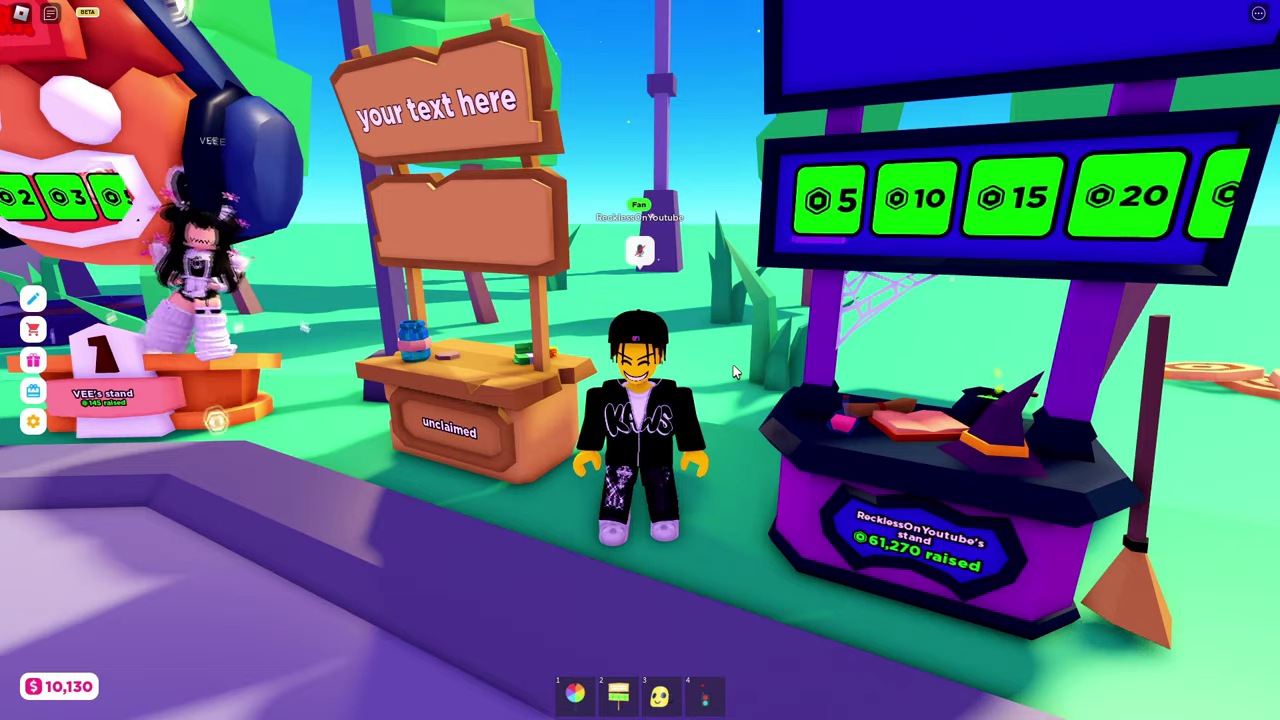
key("Right")
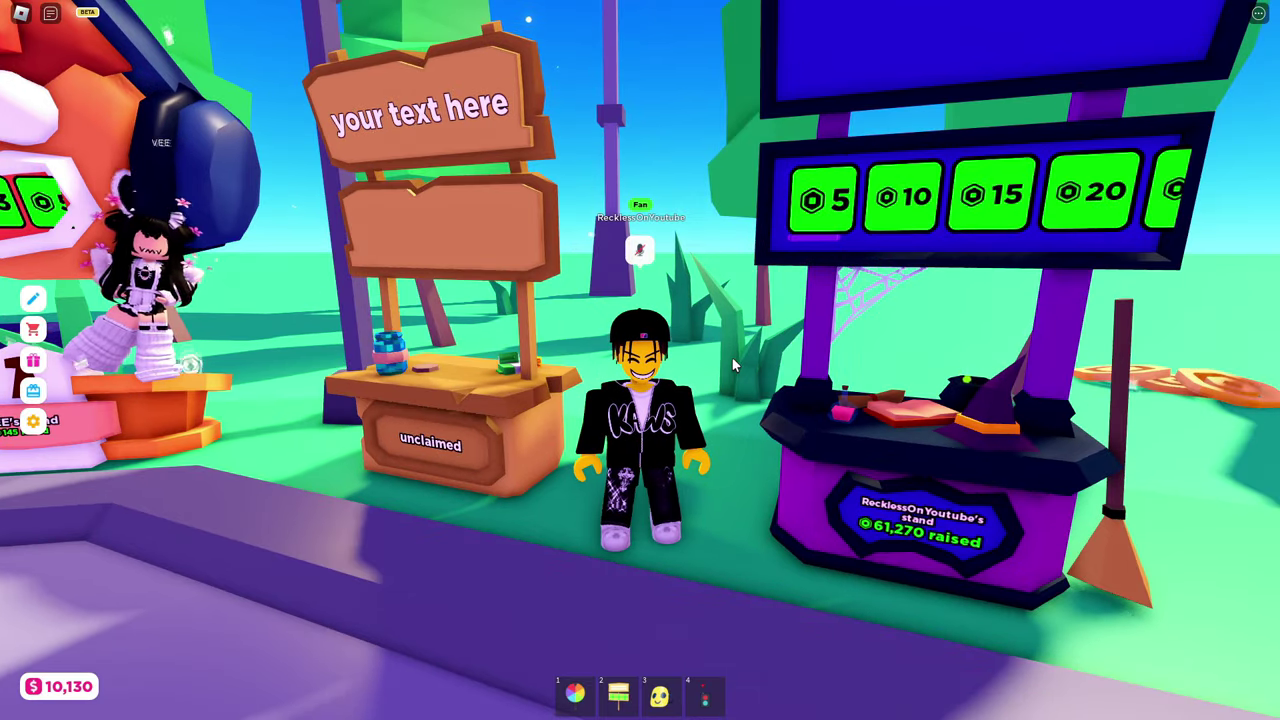
Search the computer for "autoc" and open AutoClicker.exe.
key("super")
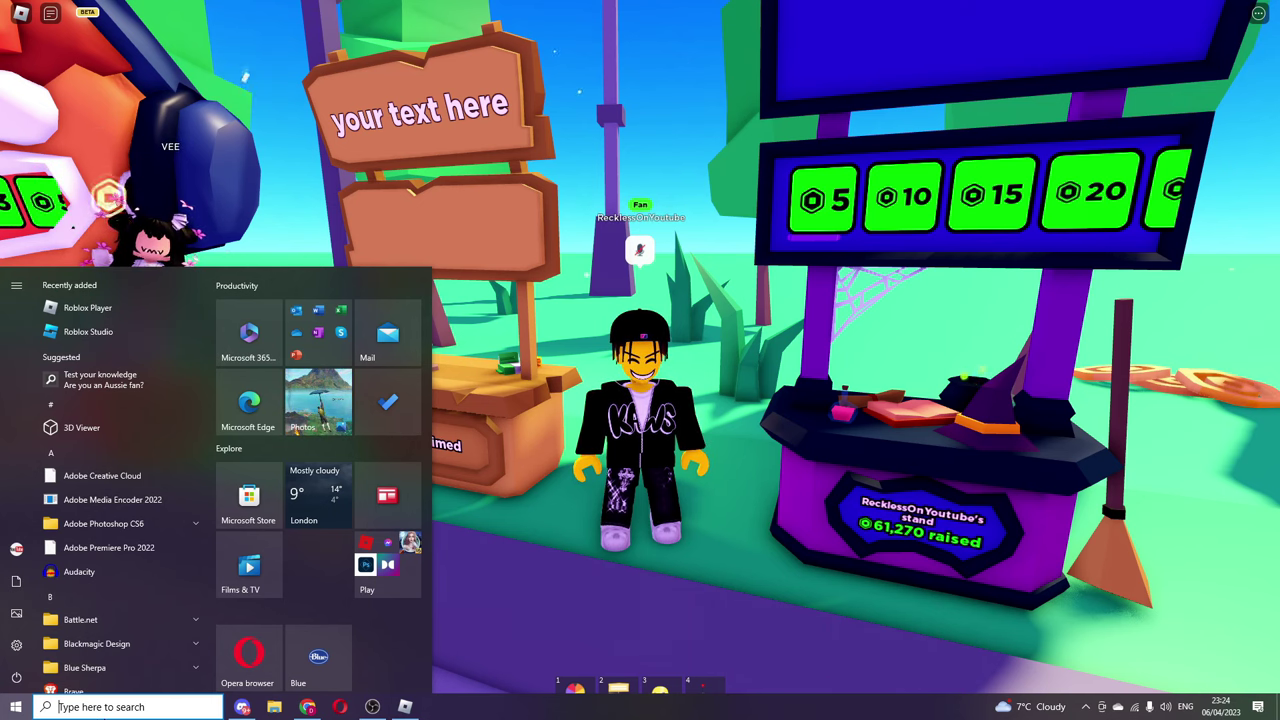
type("autoc")
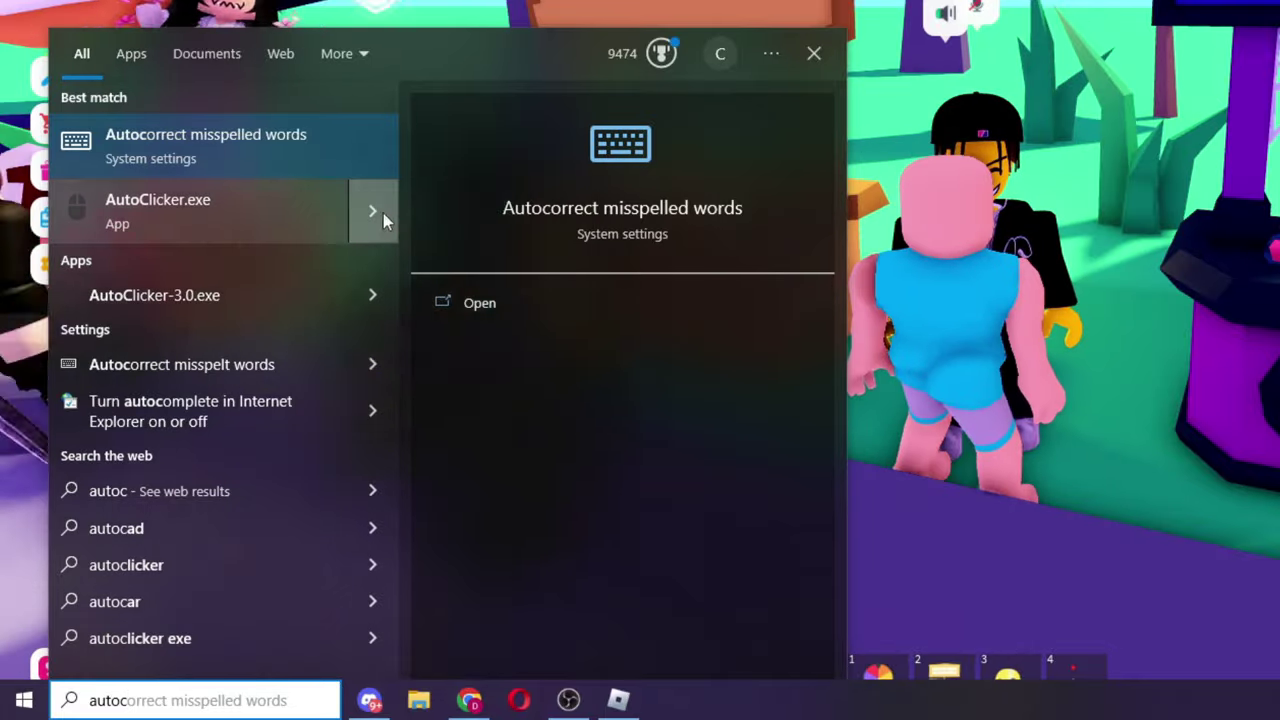
left_click(285, 224)
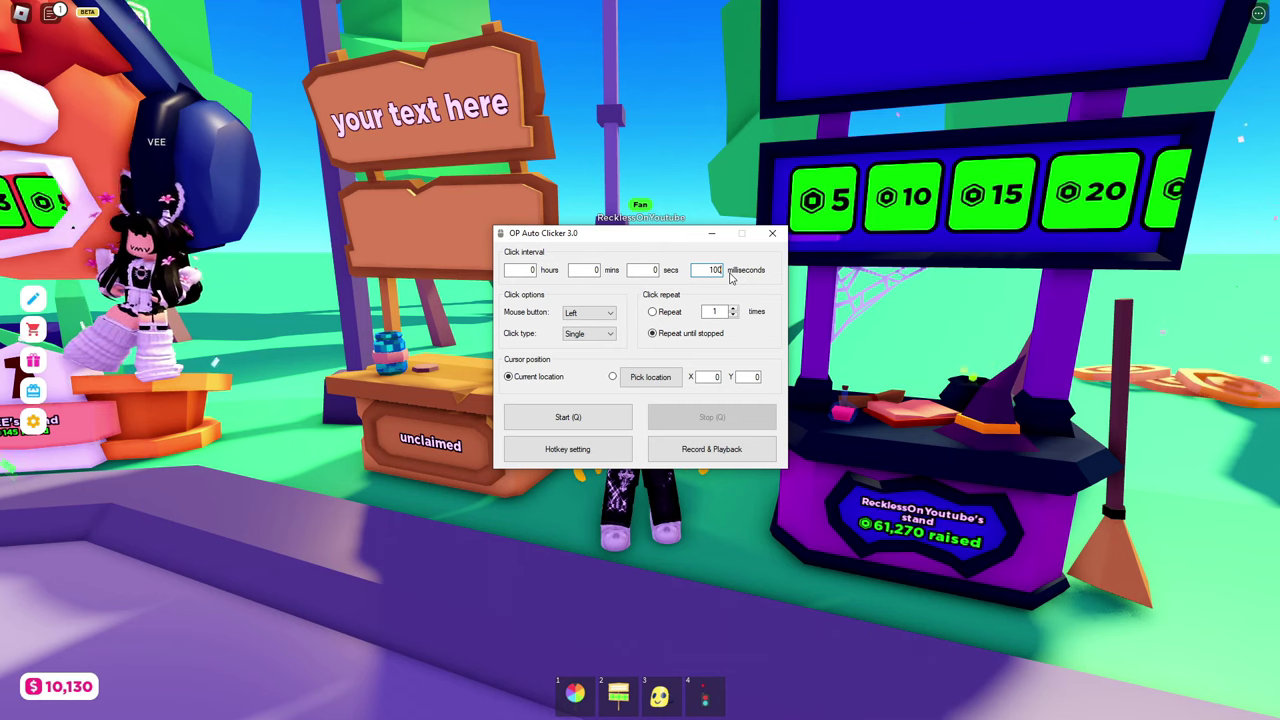
Set the click interval to 1 minute and 100 milliseconds and move the auto clicker window clear of the avatar.
key("BackSpace")
key("BackSpace")
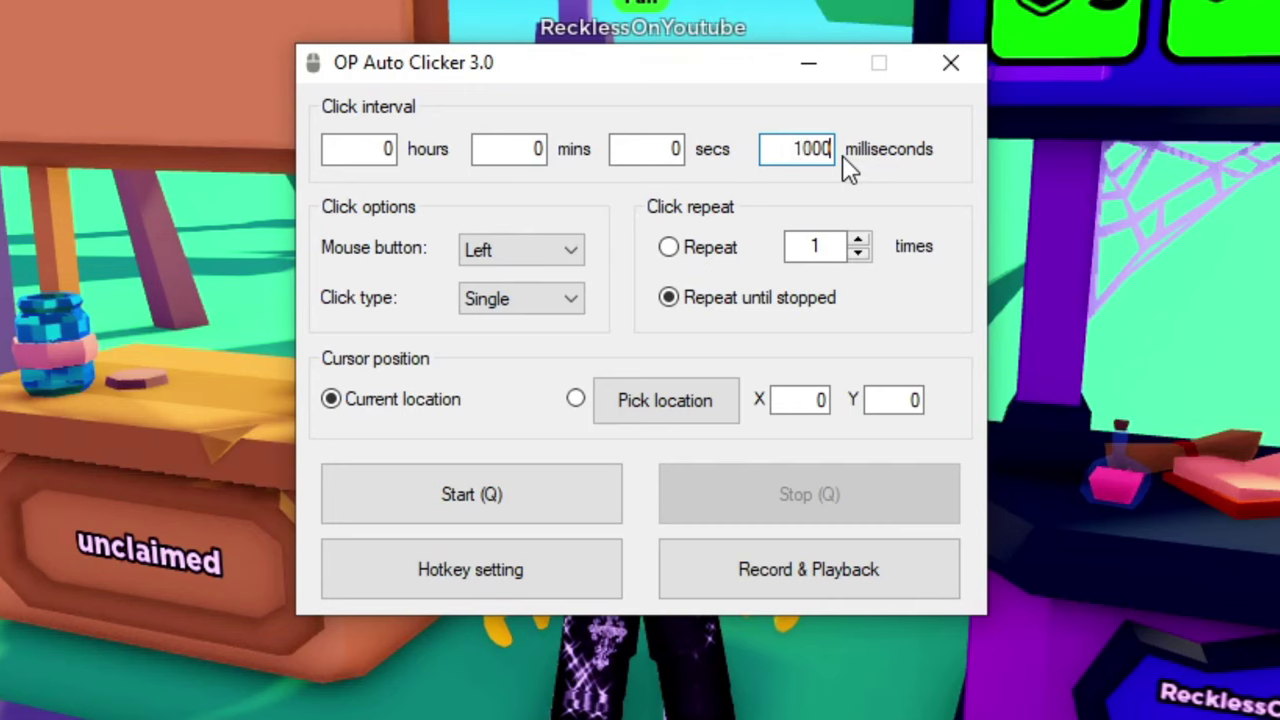
left_click(528, 155)
key("BackSpace")
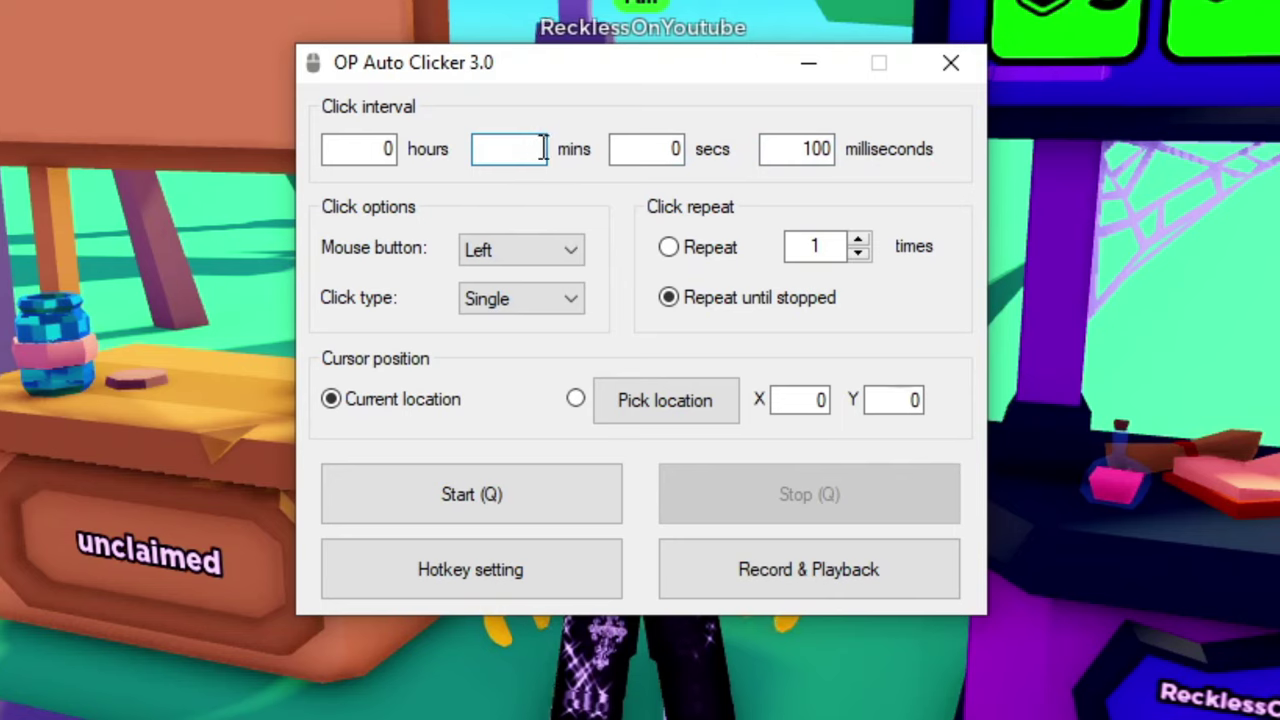
type("1")
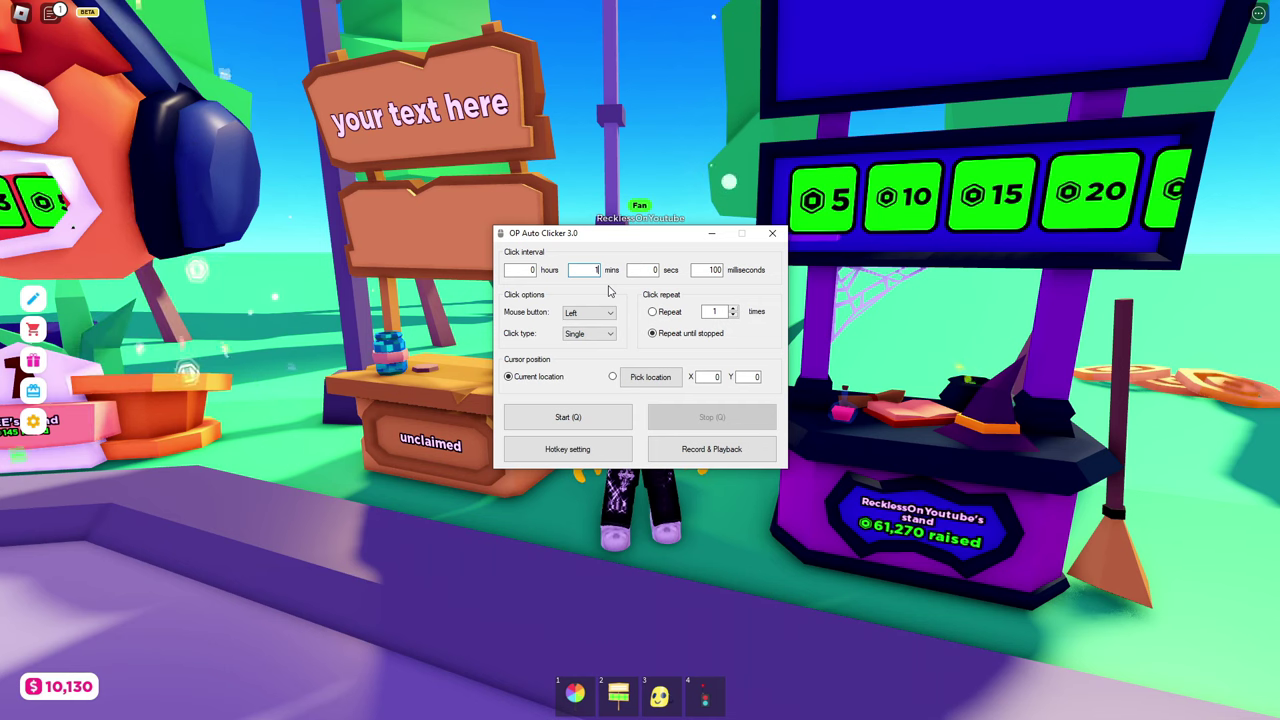
left_click_drag(628, 240, 1092, 460)
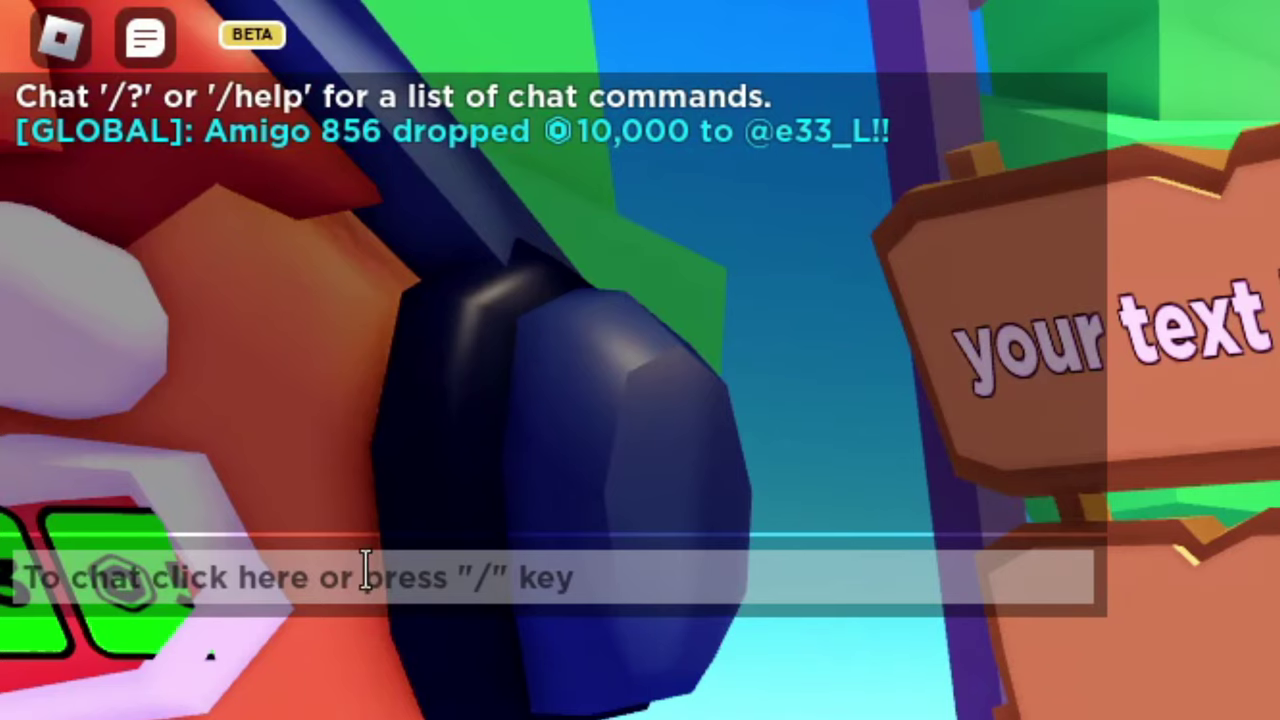
Send the chat message "blitz" and start the auto clicker with the pointer resting on the chat entry field.
left_click(366, 572)
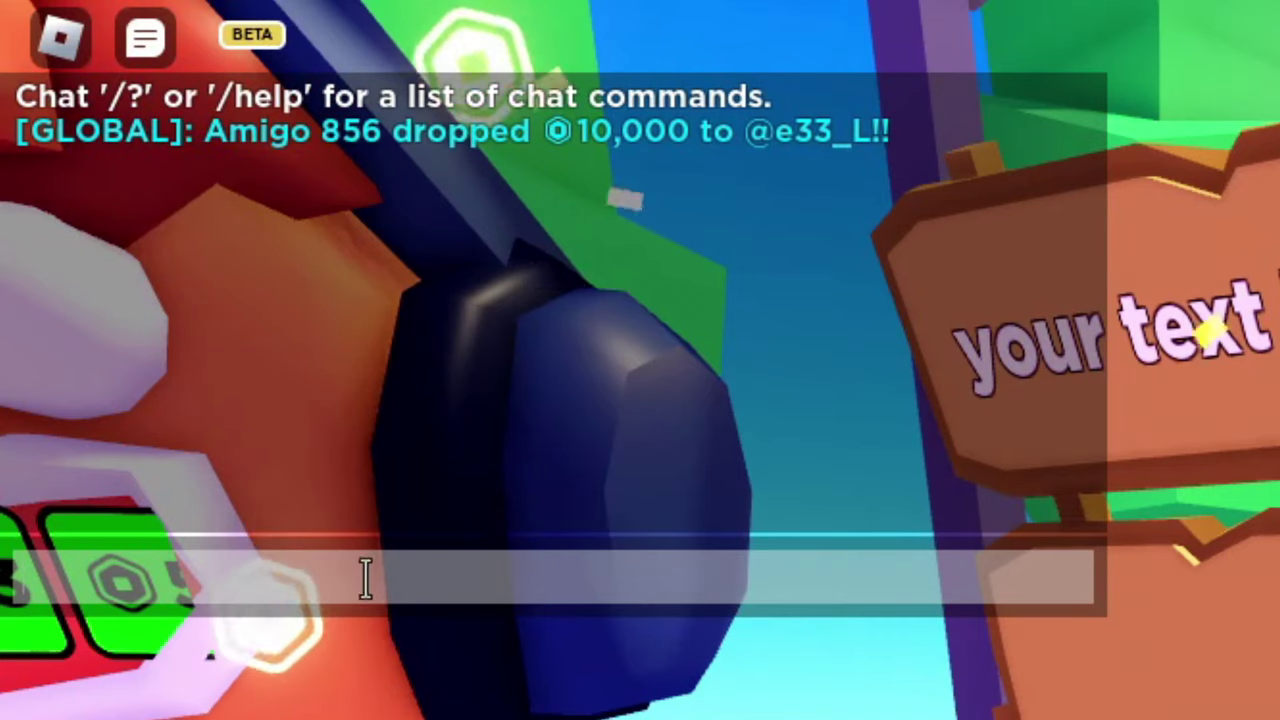
type("blitz")
key("Return")
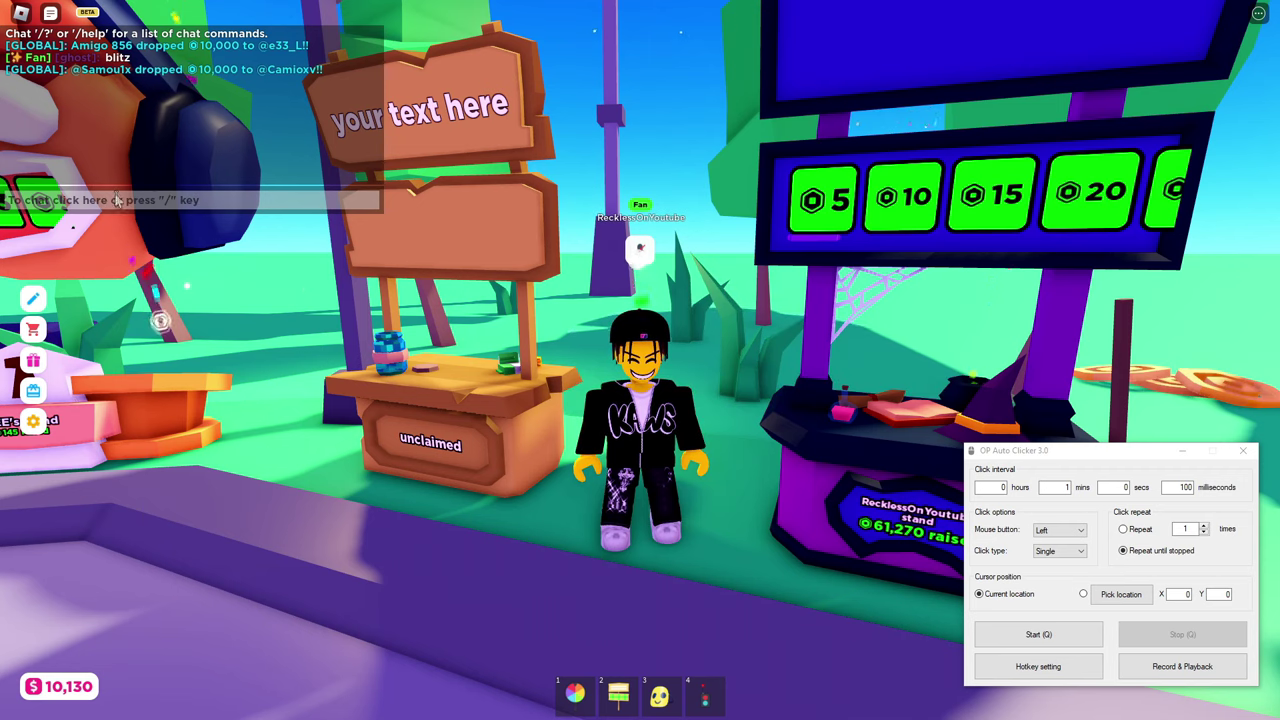
key("q")
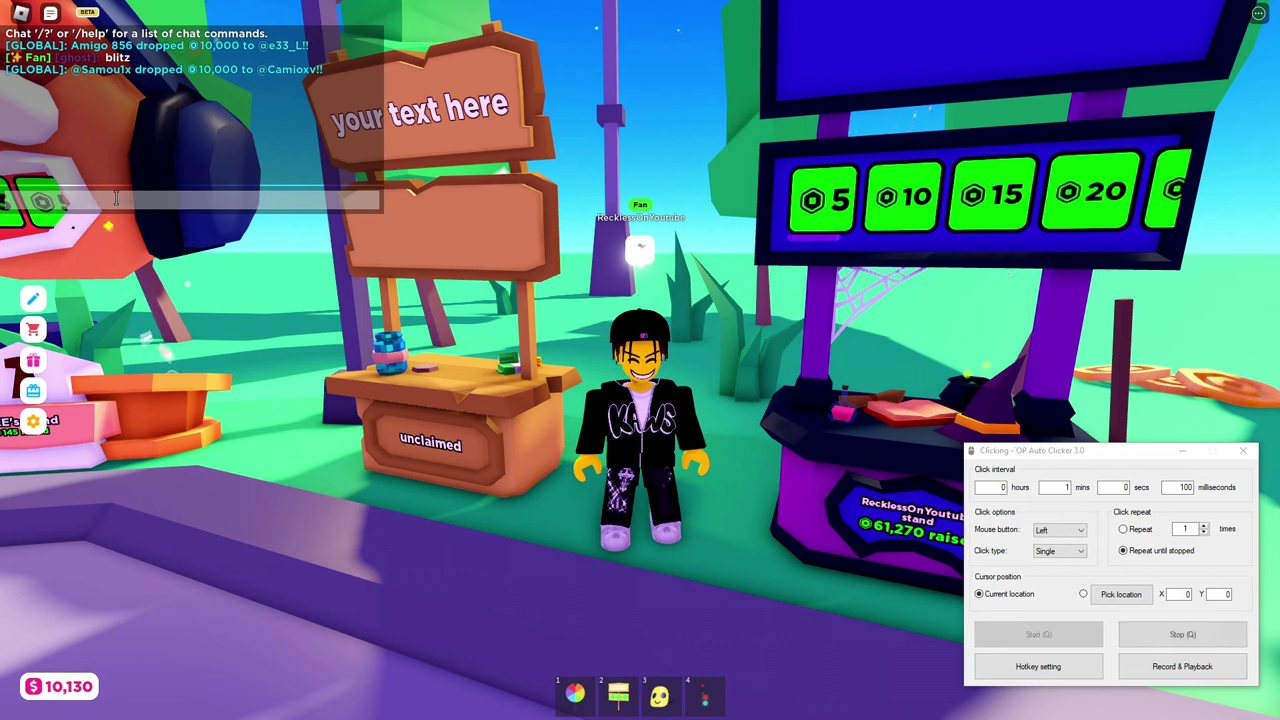